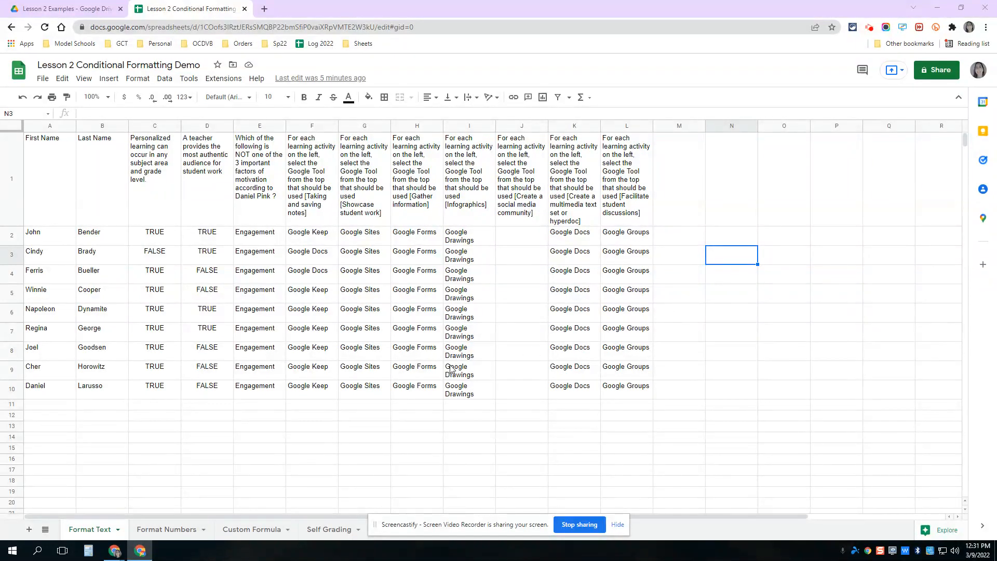
left_click_drag(459, 525, 585, 515)
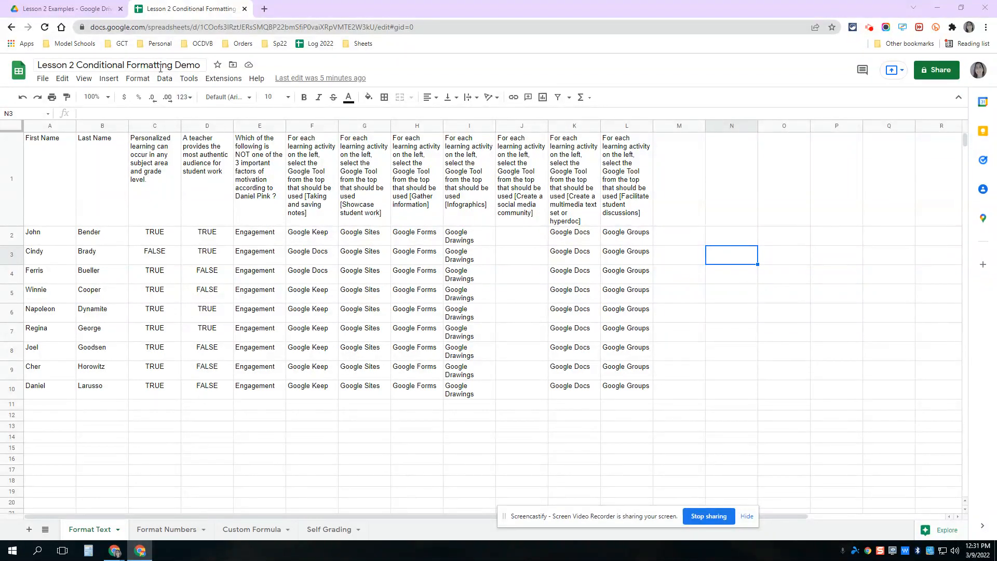
left_click(145, 79)
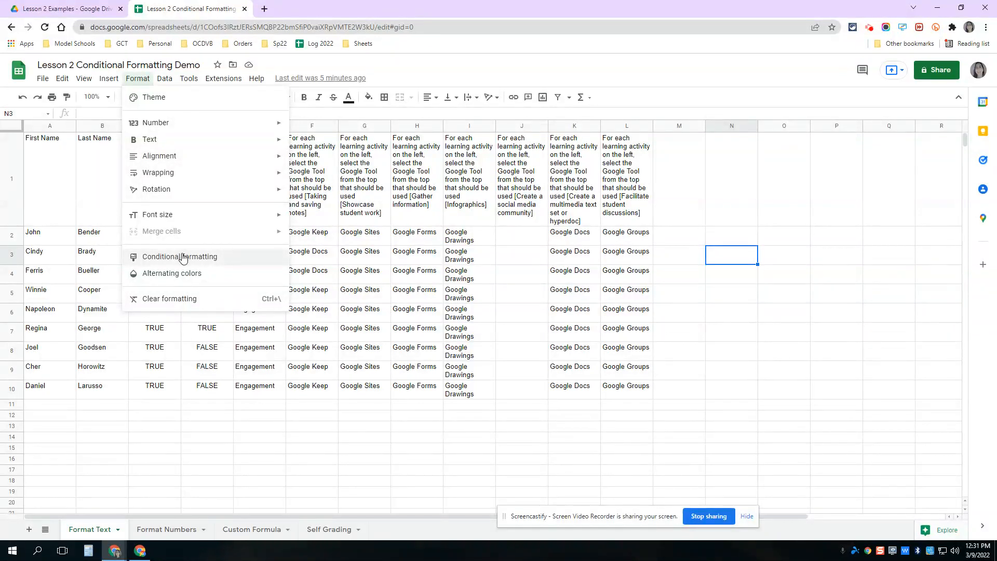
left_click(460, 260)
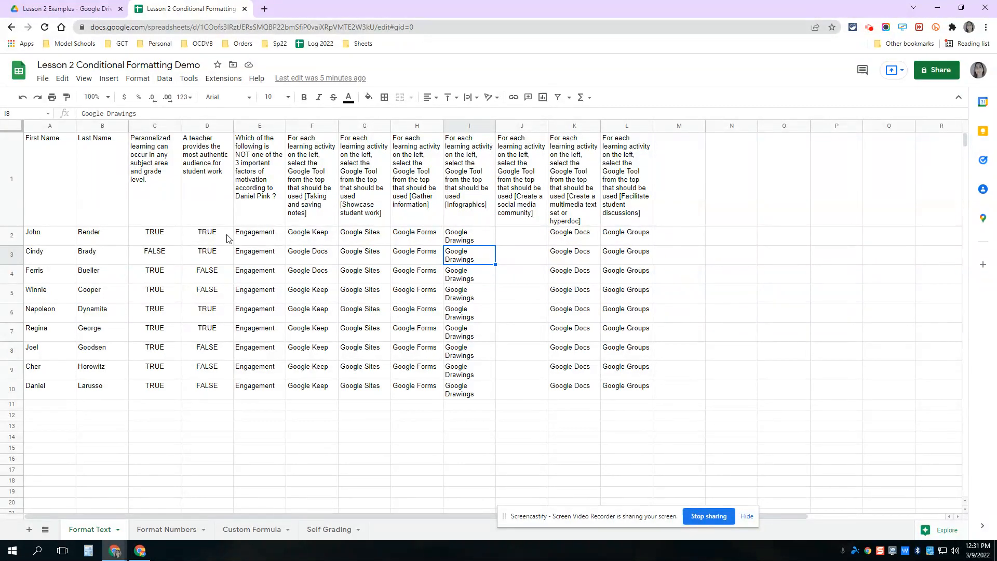
left_click(153, 241)
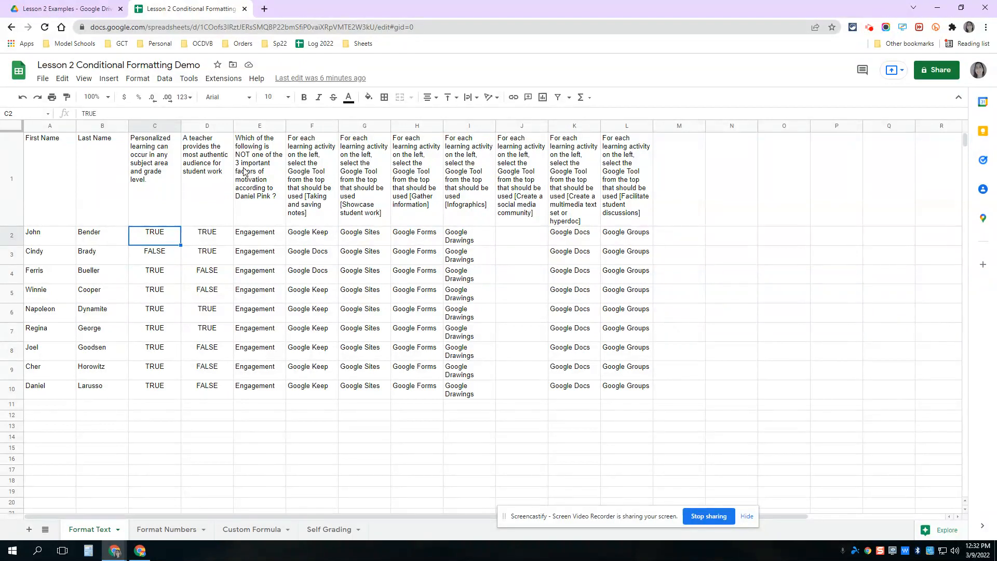
left_click(370, 98)
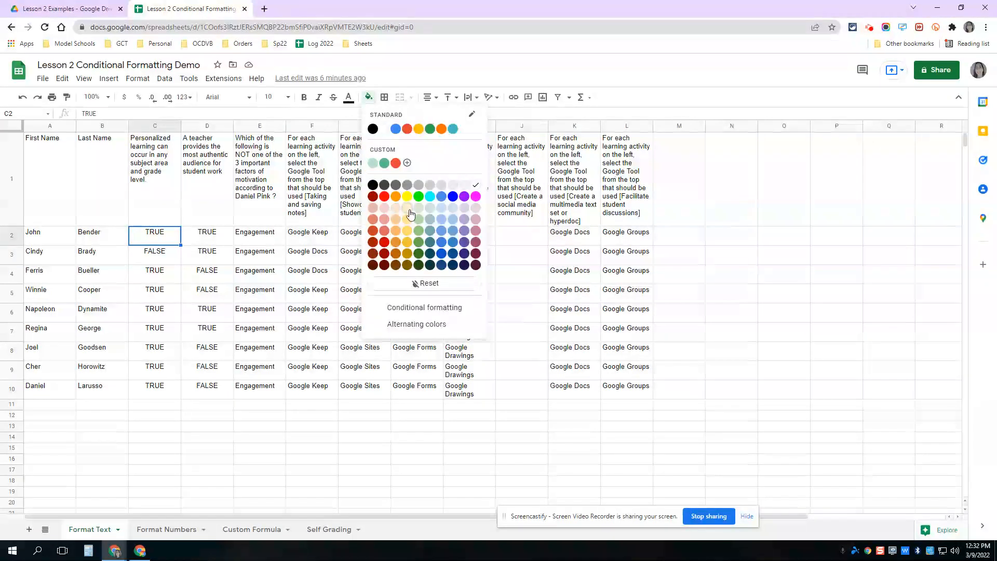
left_click(200, 278)
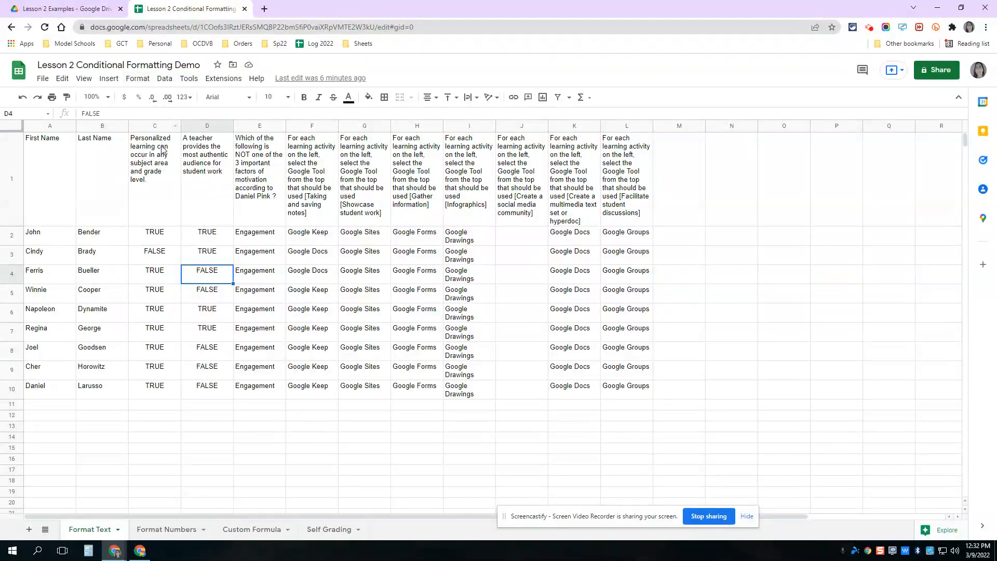
Step: Add a conditional formatting rule to column C that fills cells whose text is exactly TRUE with bright green
left_click(147, 126)
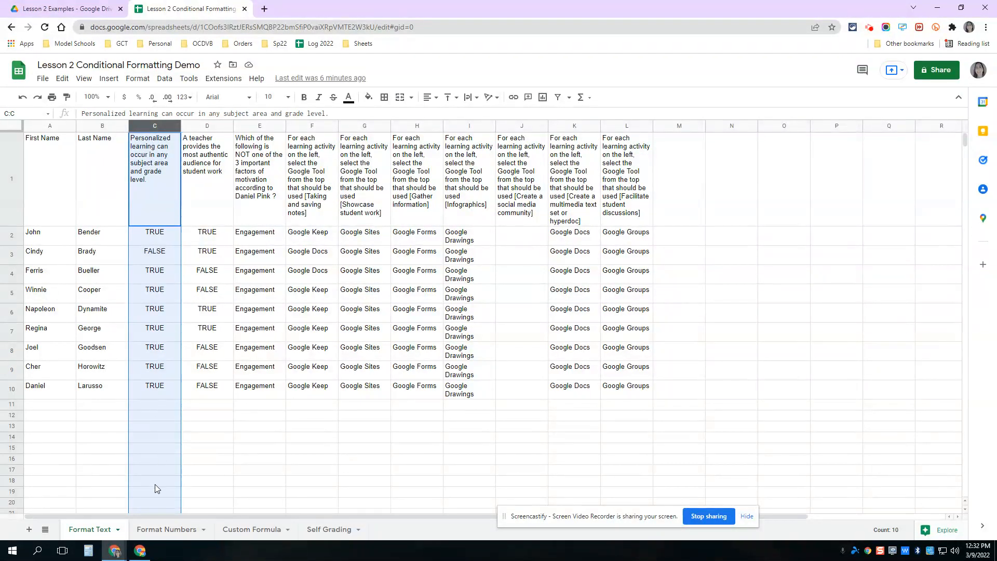
left_click(142, 80)
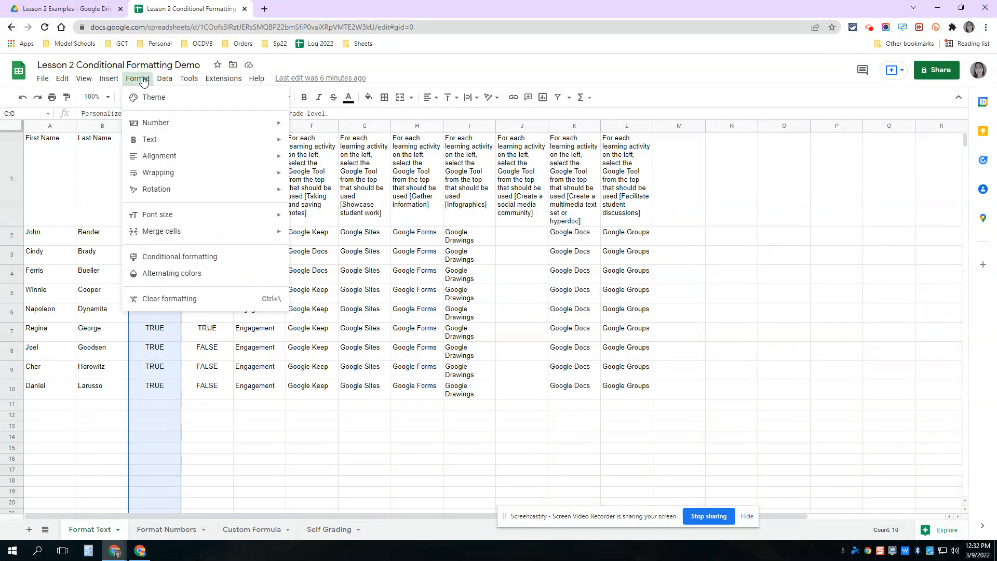
left_click(191, 265)
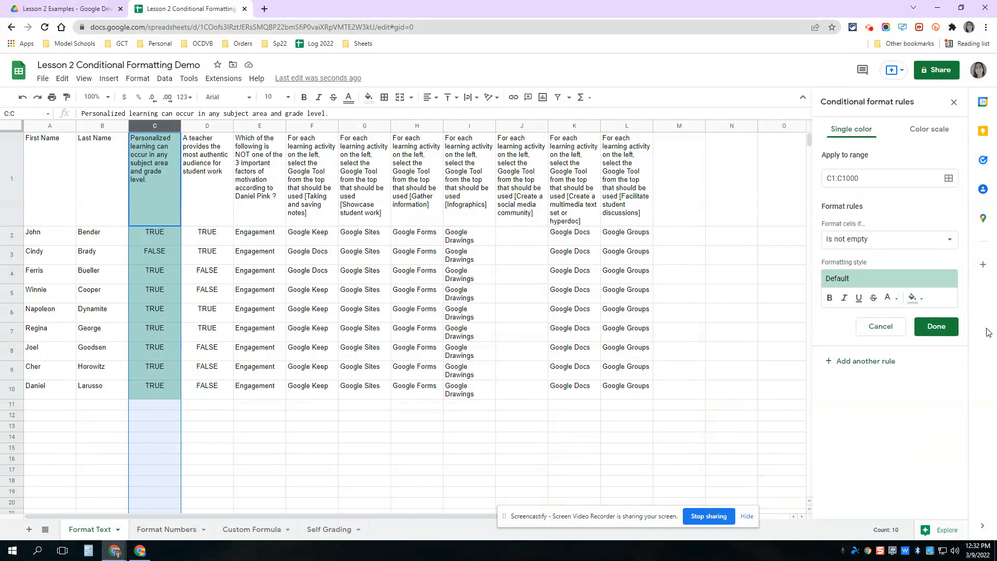
left_click(857, 248)
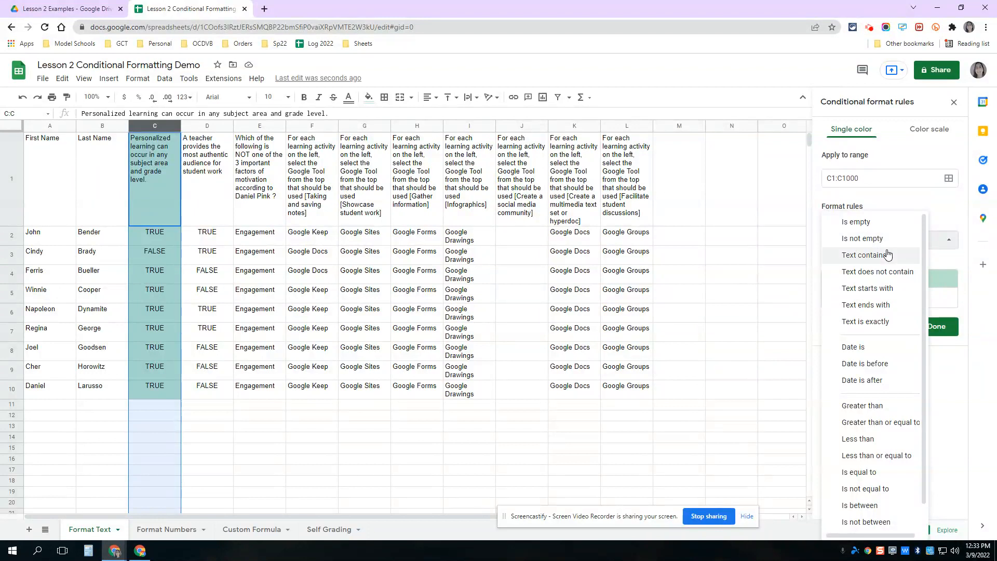
left_click(869, 322)
left_click(857, 264)
type("TRUE")
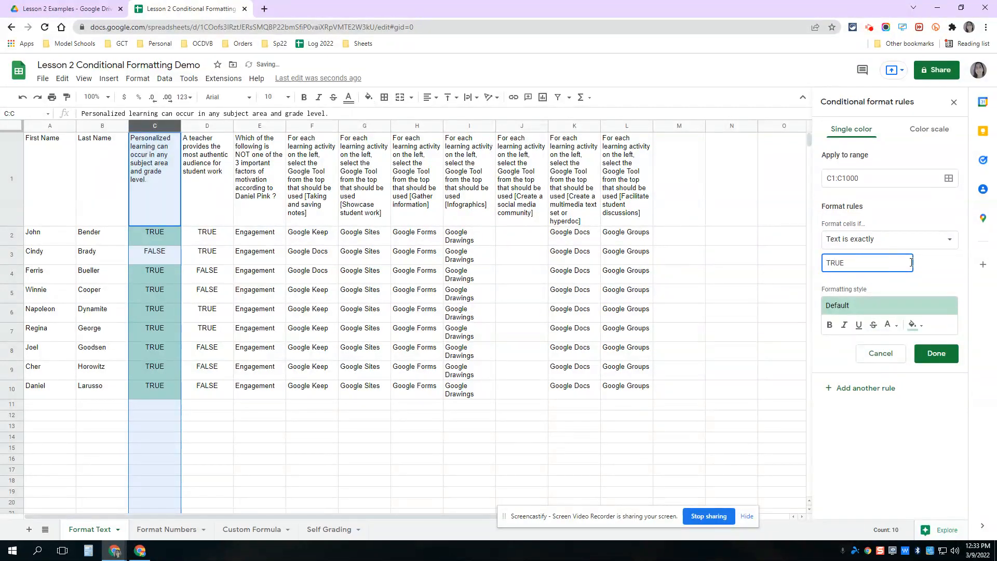
left_click(915, 325)
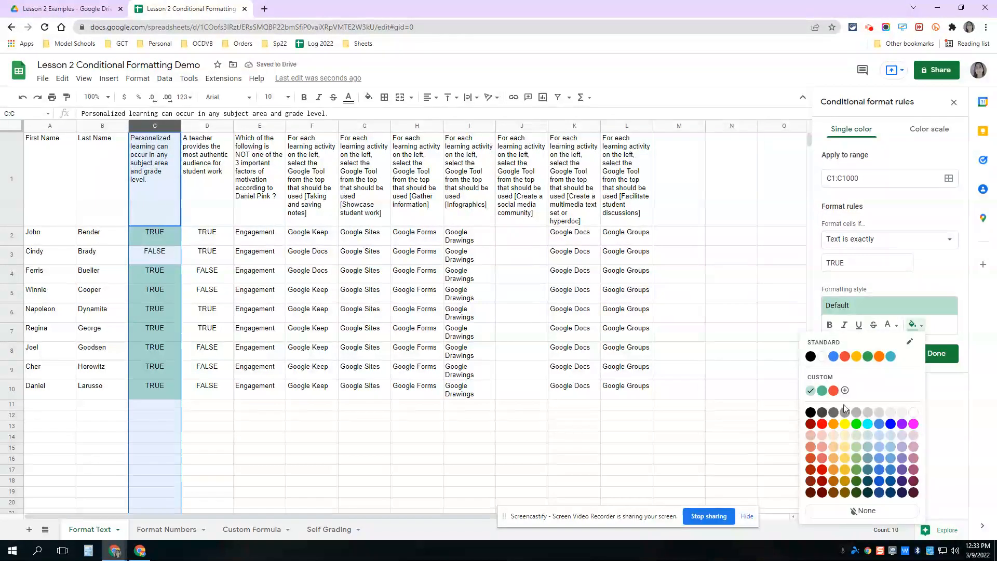
left_click(856, 424)
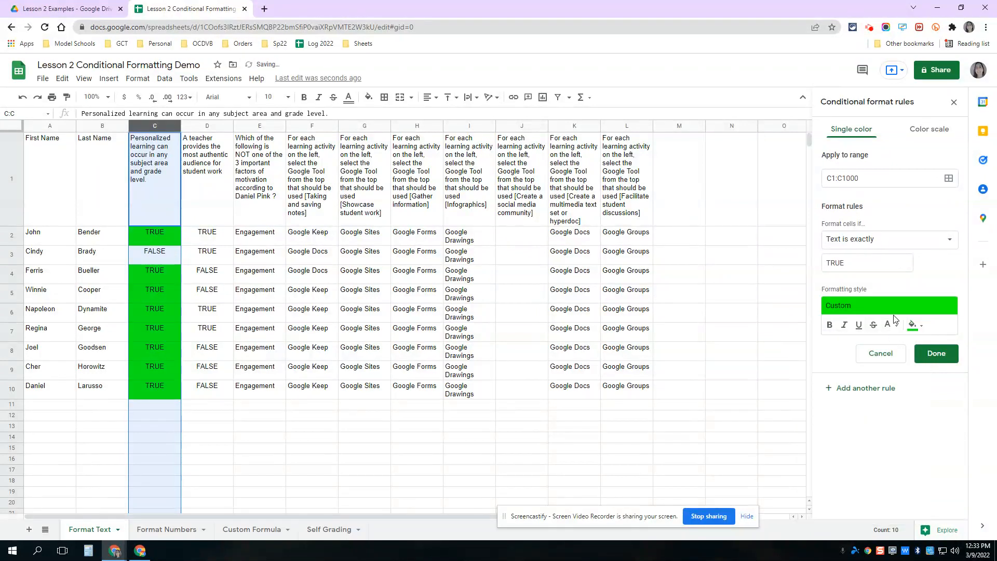
Step: Change the column C rule's match text to True and save the rule
left_click(878, 268)
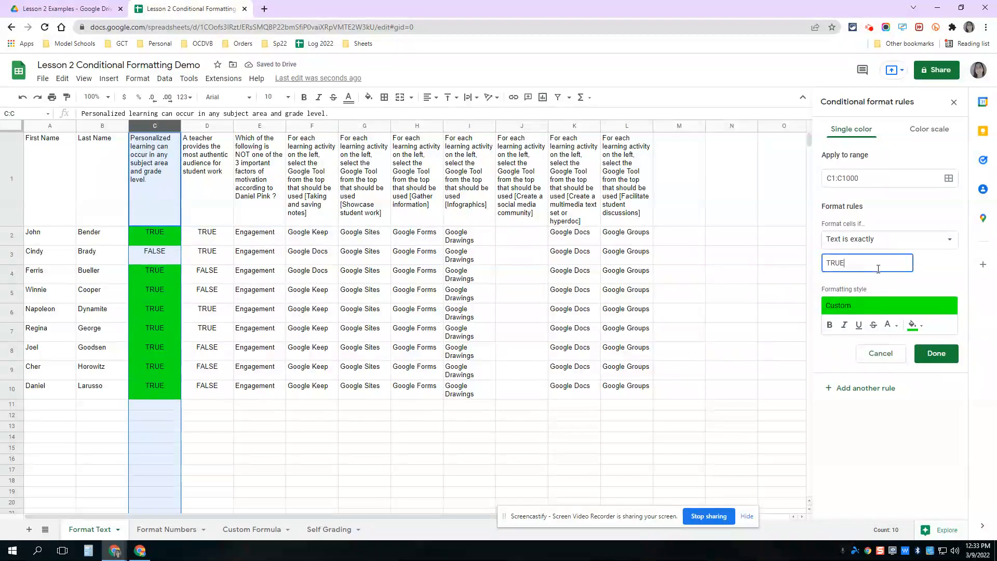
key("BackSpace")
key("BackSpace")
key("BackSpace")
type("rue")
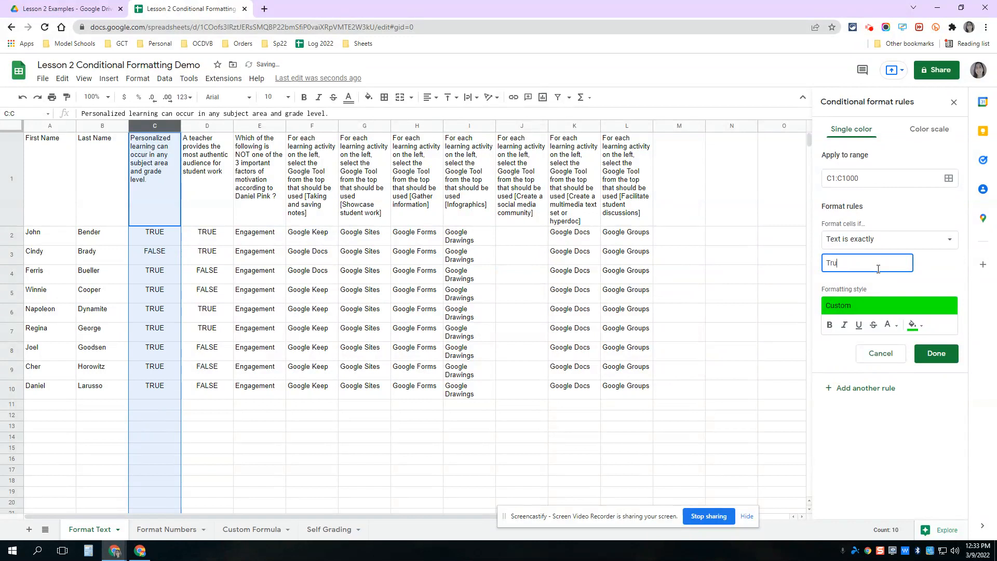
left_click(929, 277)
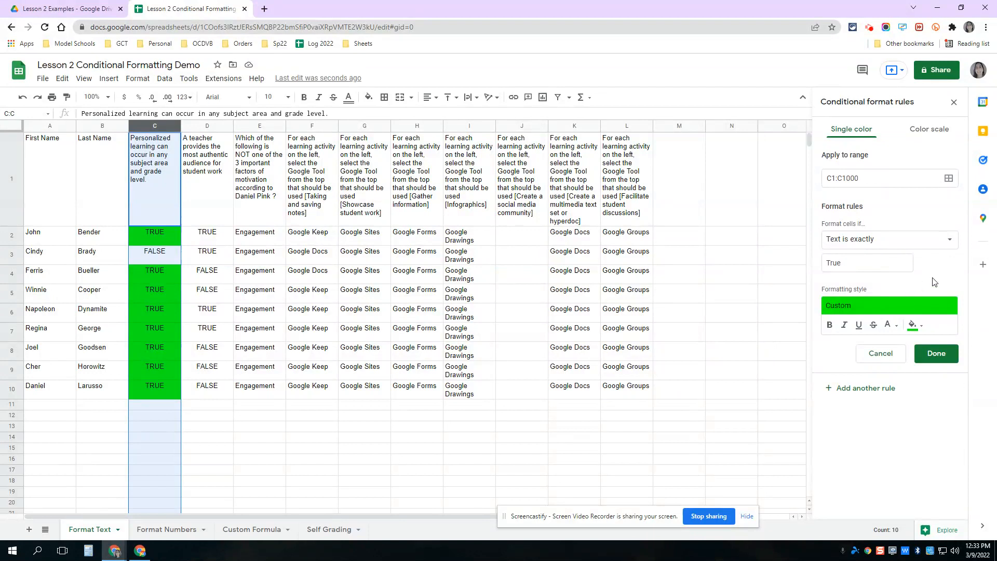
left_click(941, 358)
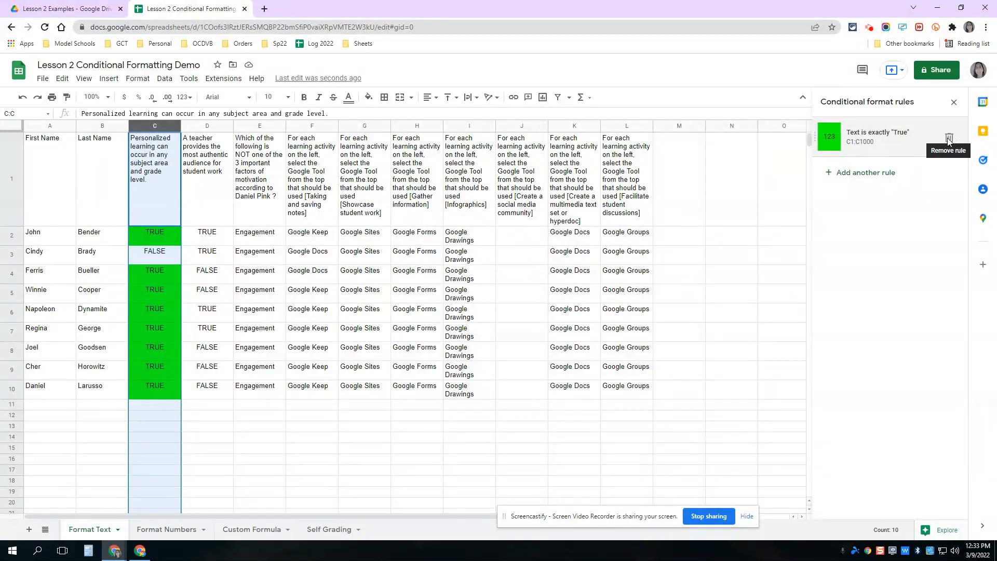
Step: Add another conditional formatting rule and set its range to D1:D1000
left_click(861, 173)
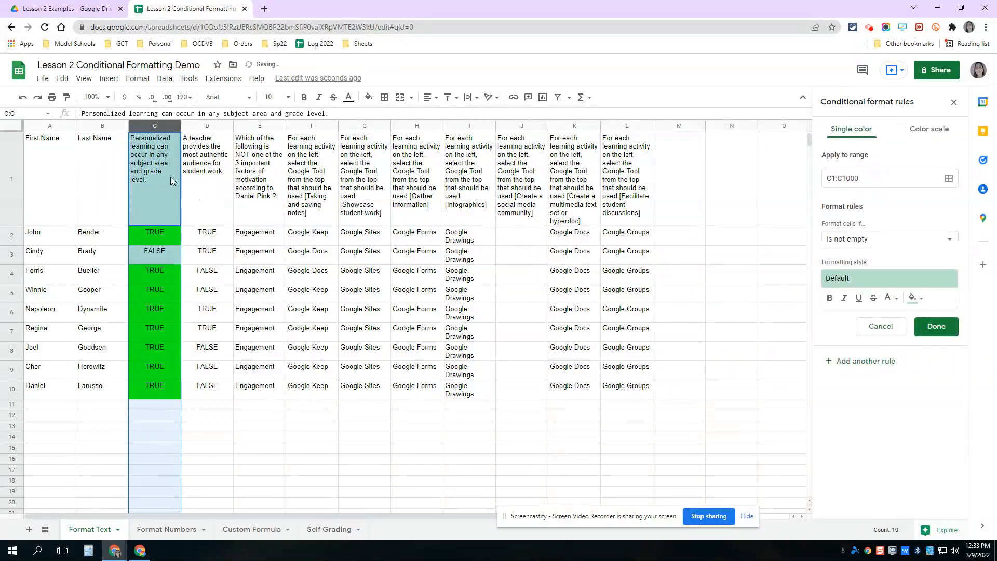
left_click(832, 178)
key("BackSpace")
key("Delete")
type("D")
key("BackSpace")
type("D")
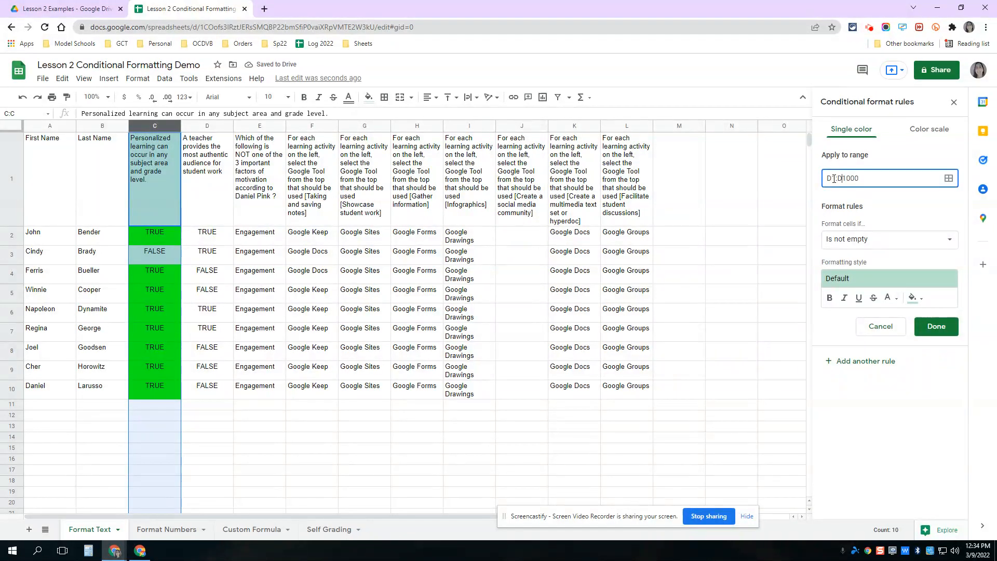
type("1")
left_click(881, 206)
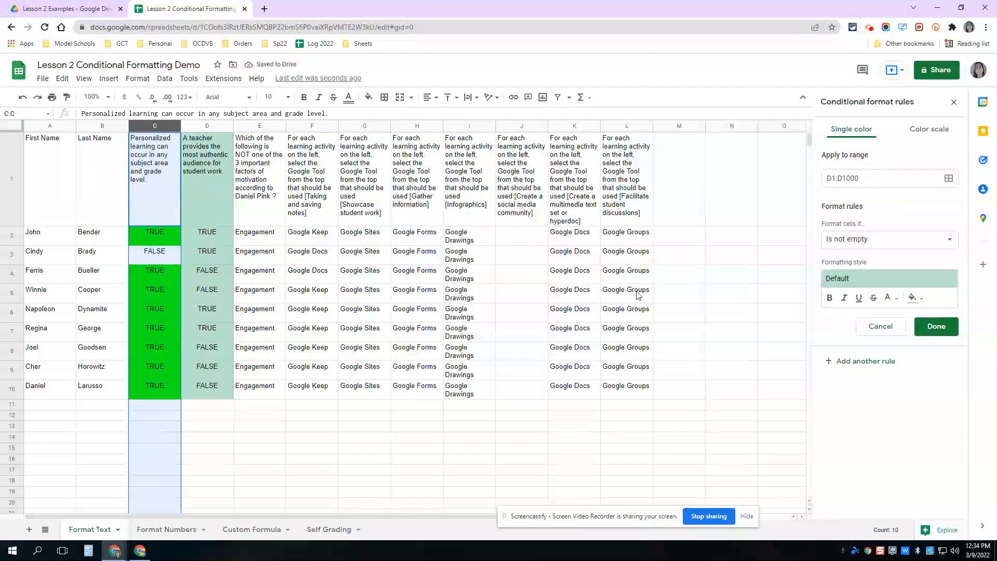
Step: Make the column D rule fill cells whose text is exactly False with bright green, and save it
left_click(876, 240)
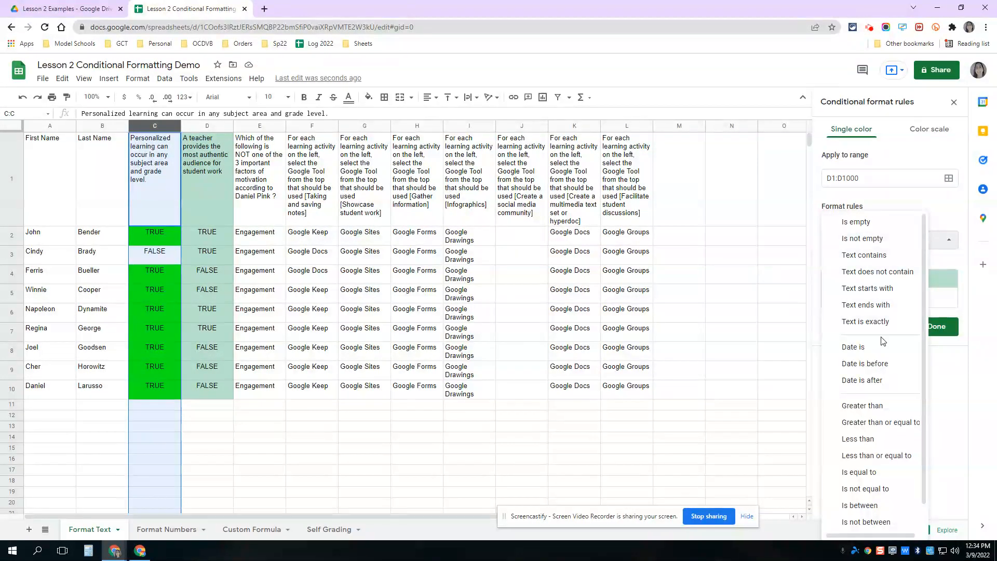
left_click(875, 322)
left_click(876, 268)
type("False")
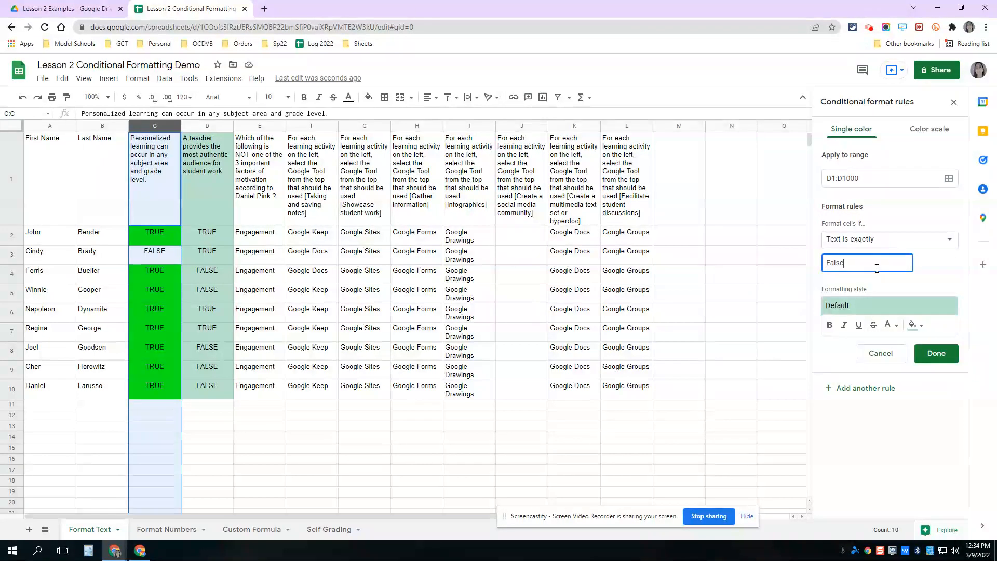
left_click(943, 277)
left_click(914, 325)
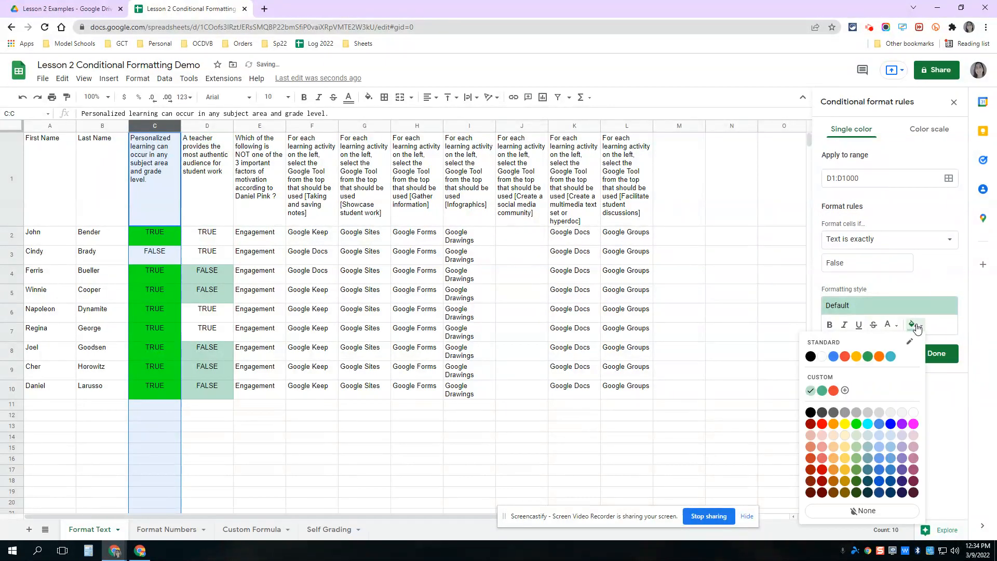
left_click(855, 424)
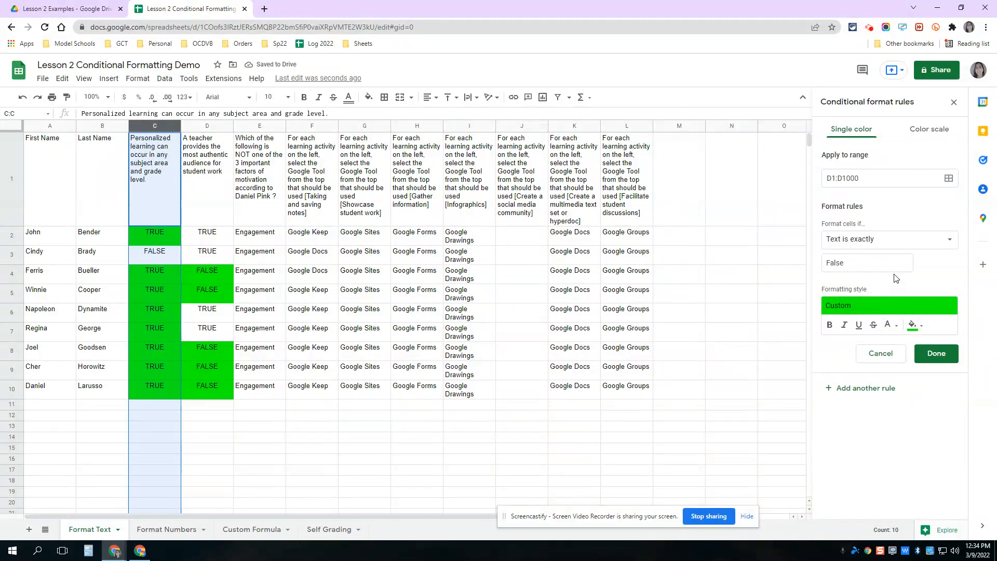
left_click(937, 355)
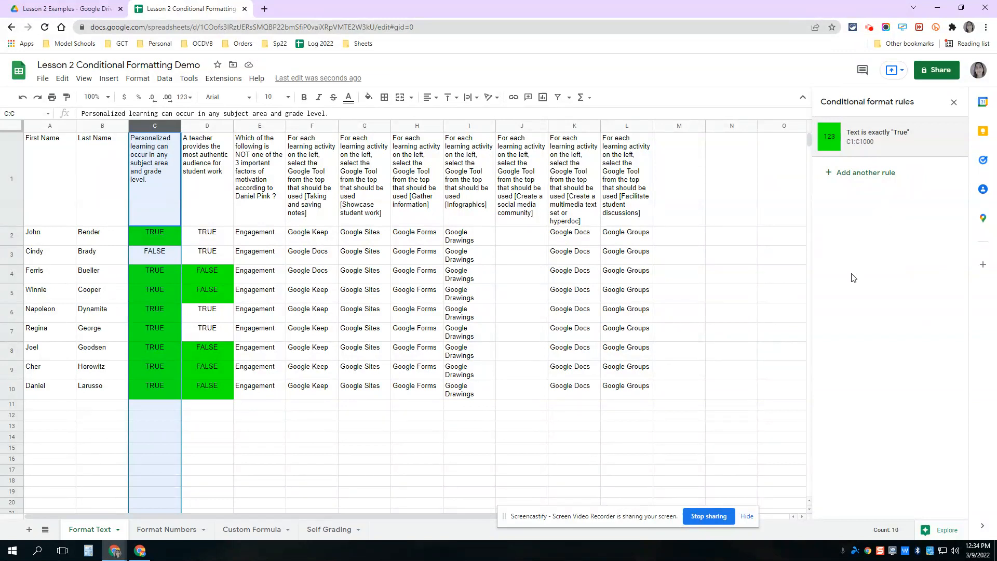
Step: Examine which formatting rules apply to cells in columns C and D, including the empty rows below the data
left_click(731, 313)
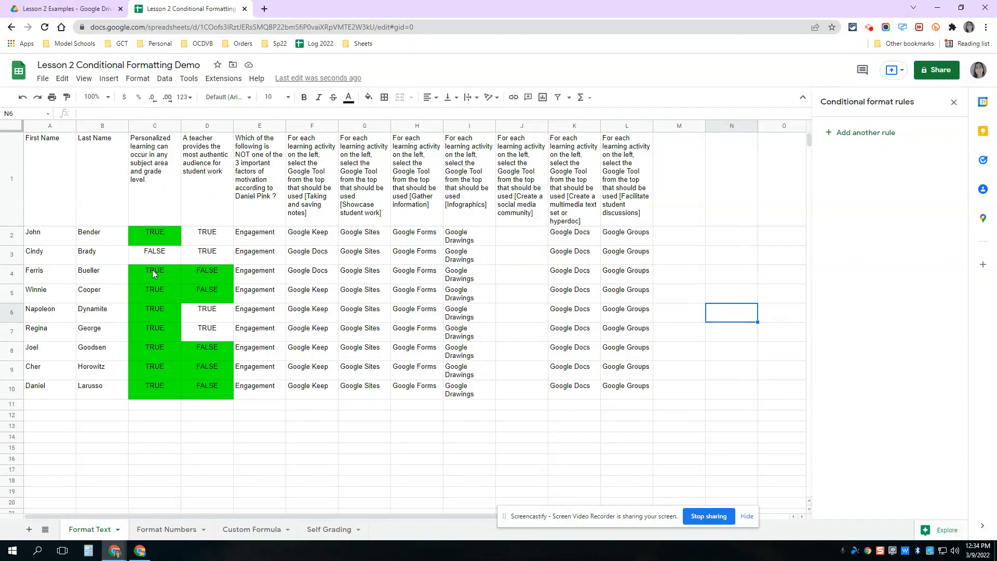
left_click(160, 145)
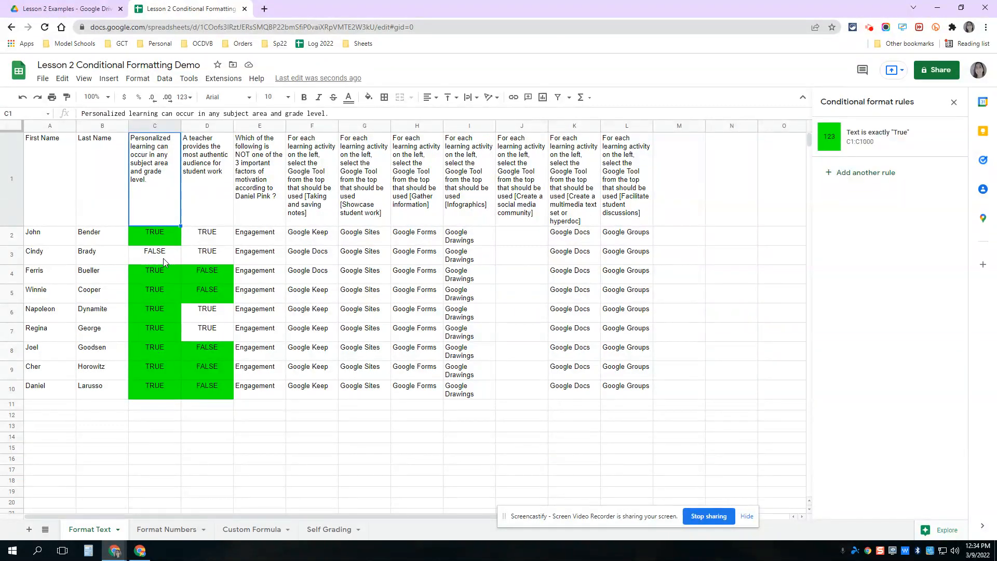
left_click(209, 242)
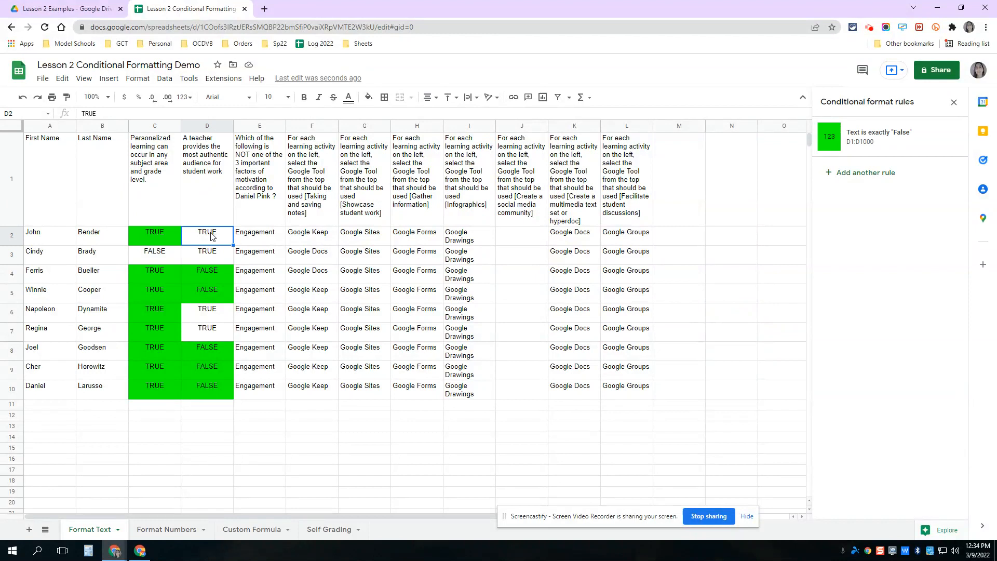
left_click_drag(211, 237, 211, 333)
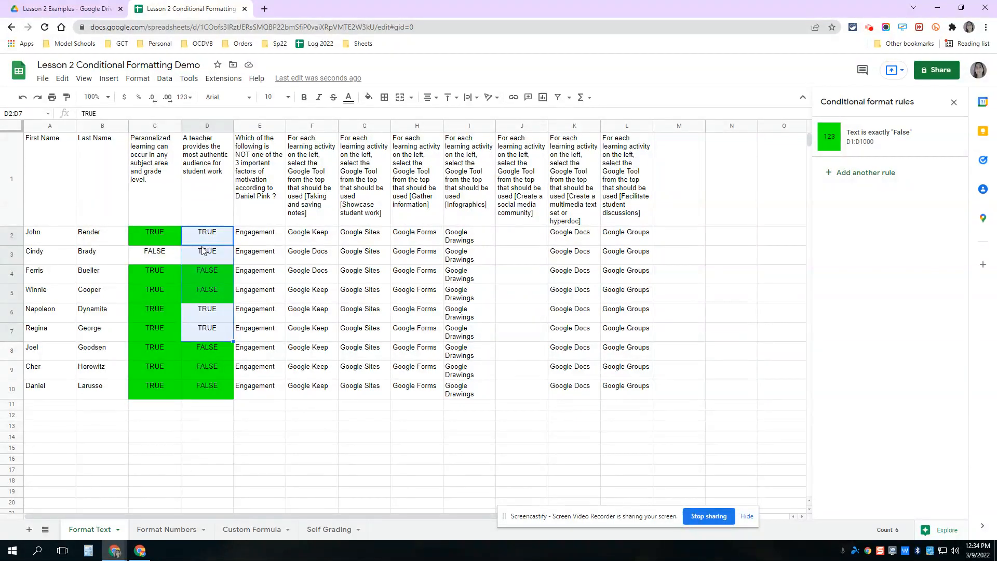
left_click(210, 310)
left_click(210, 238)
left_click(218, 308)
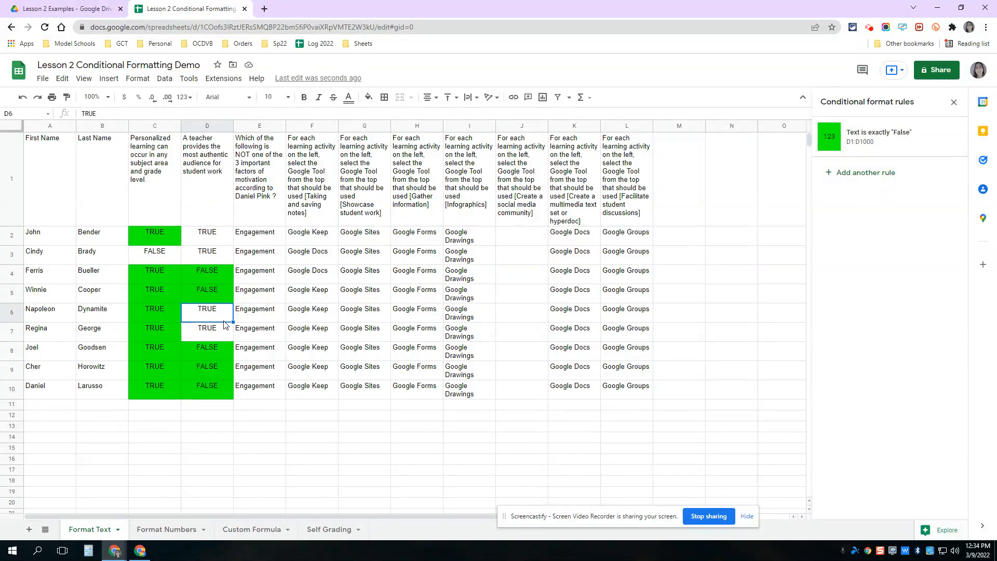
left_click(165, 415)
left_click(172, 404)
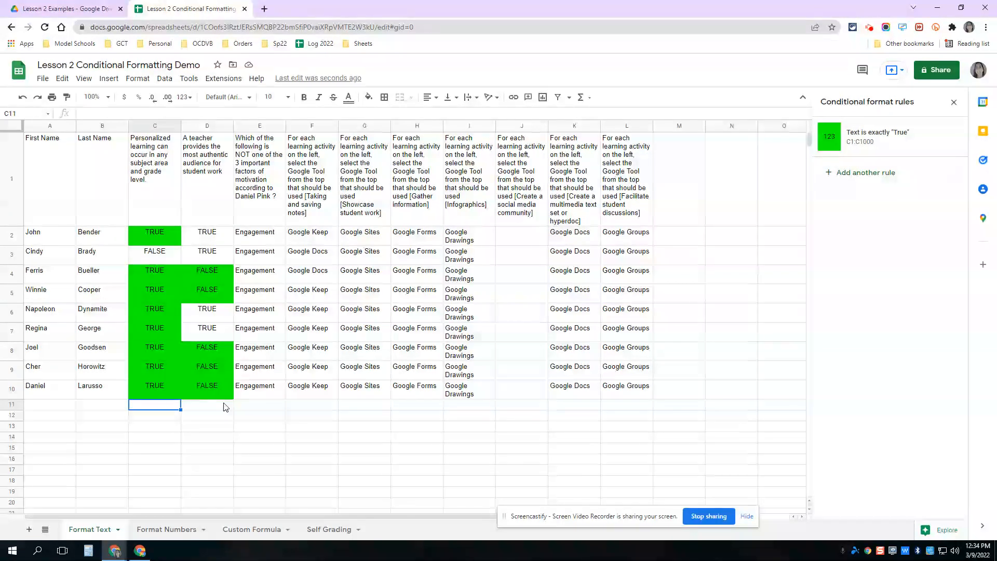
Step: Copy the student response in A6:L6 into row 11 to test the formatting rules on a new entry
left_click_drag(54, 316, 636, 313)
key("ctrl+c")
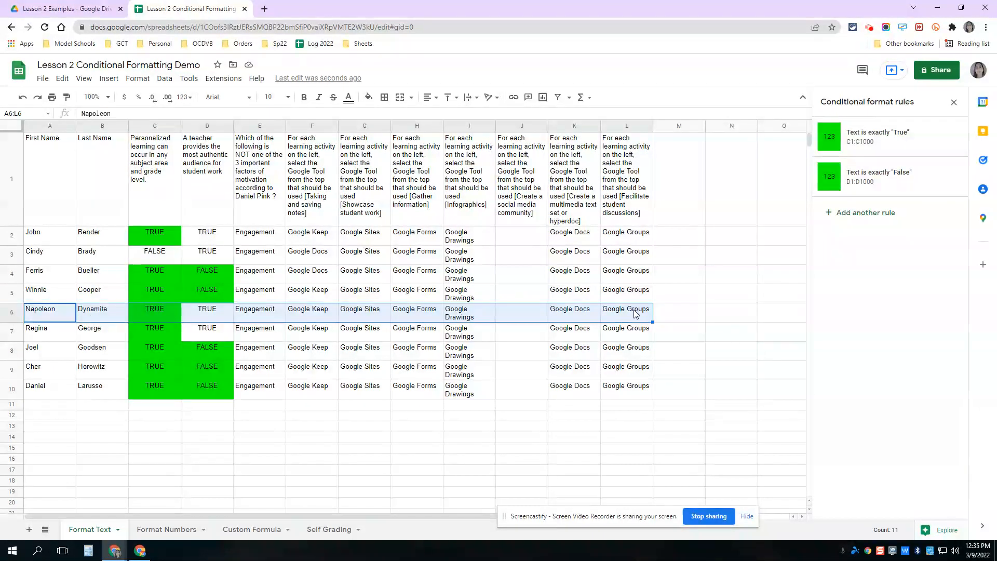
left_click(48, 407)
key("ctrl+v")
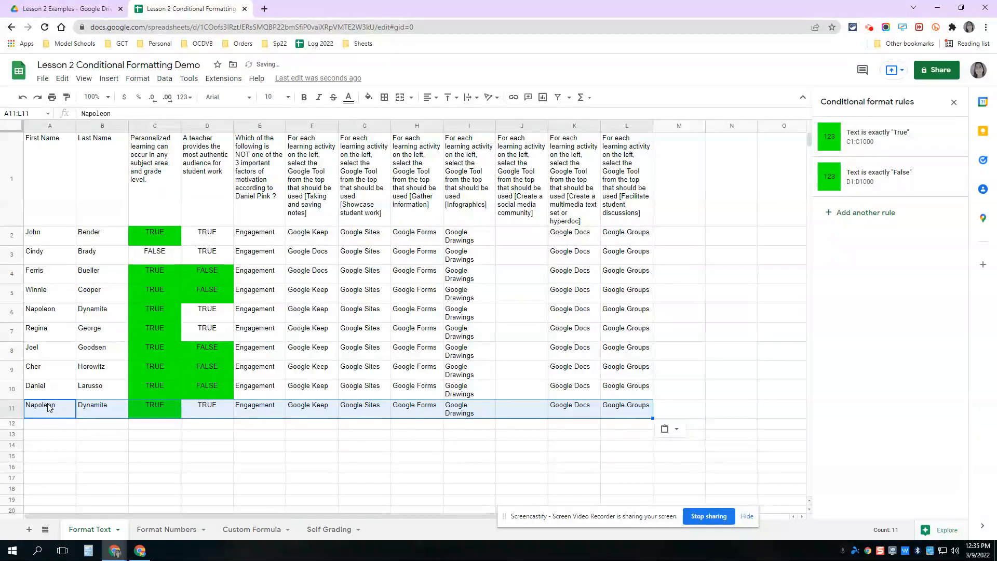
left_click(160, 461)
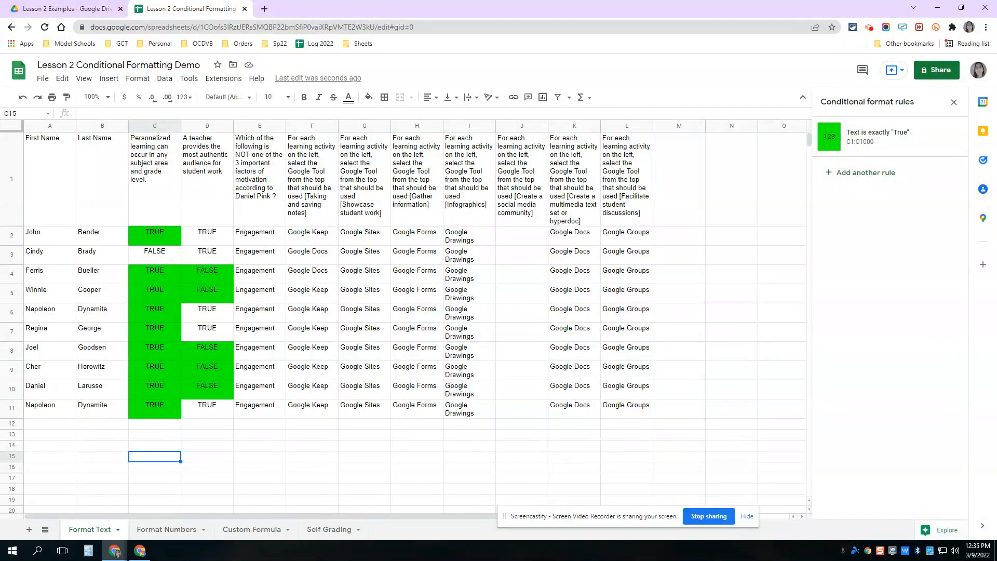
Step: Switch to the Format Numbers sheet and start a conditional formatting rule for the quarterly averages in E2:H16
left_click(166, 529)
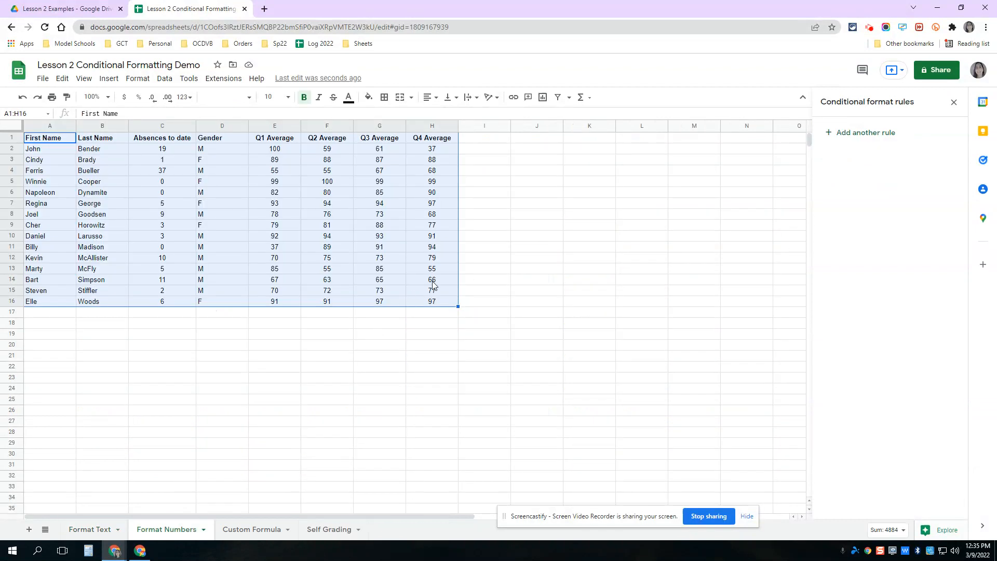
left_click(954, 103)
left_click(275, 400)
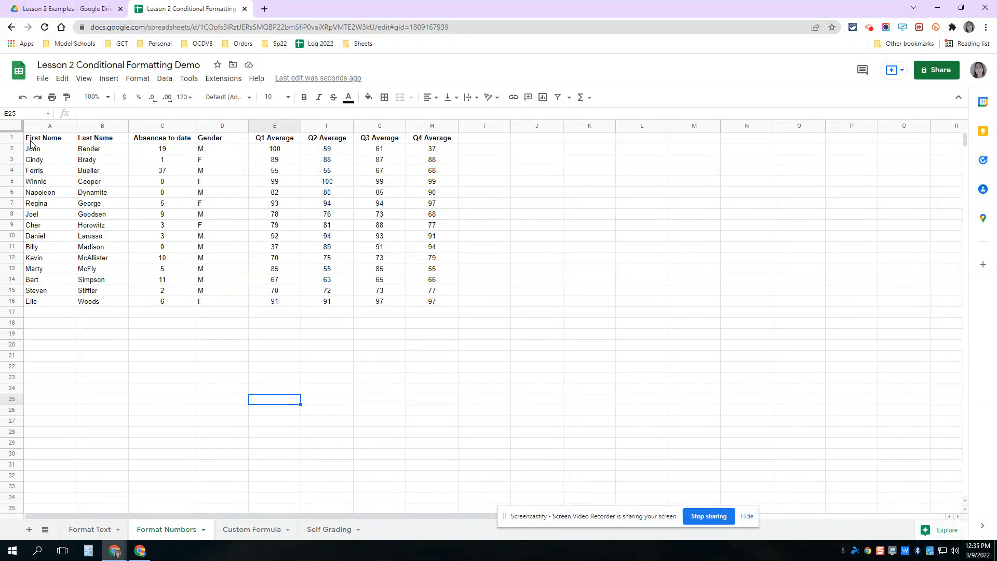
left_click_drag(29, 151, 445, 316)
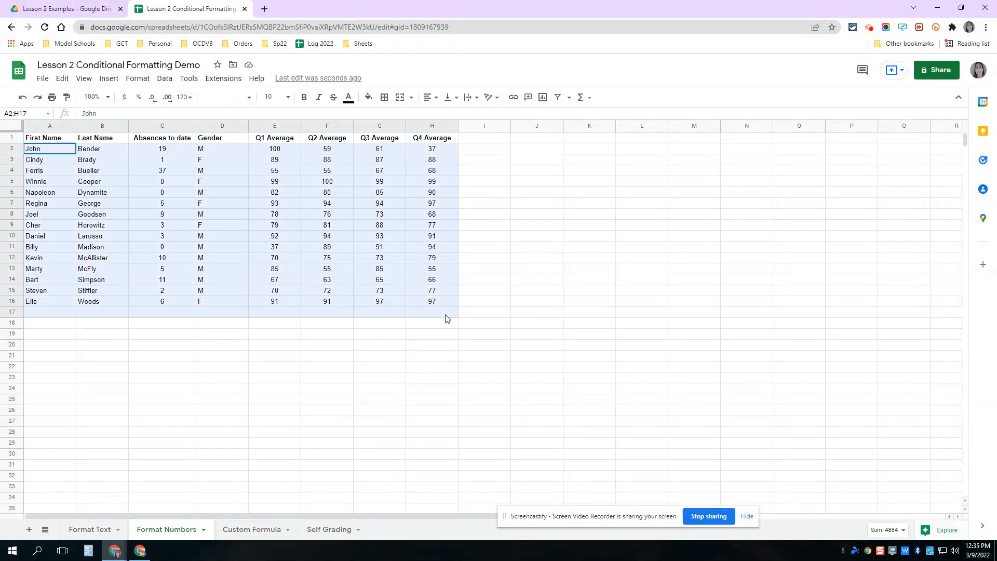
left_click(461, 325)
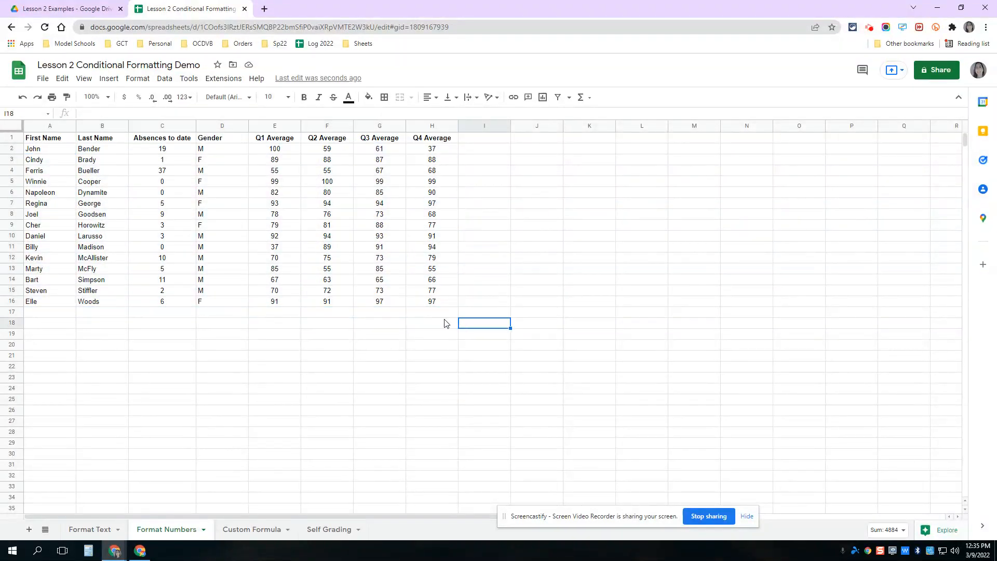
left_click_drag(265, 151, 440, 305)
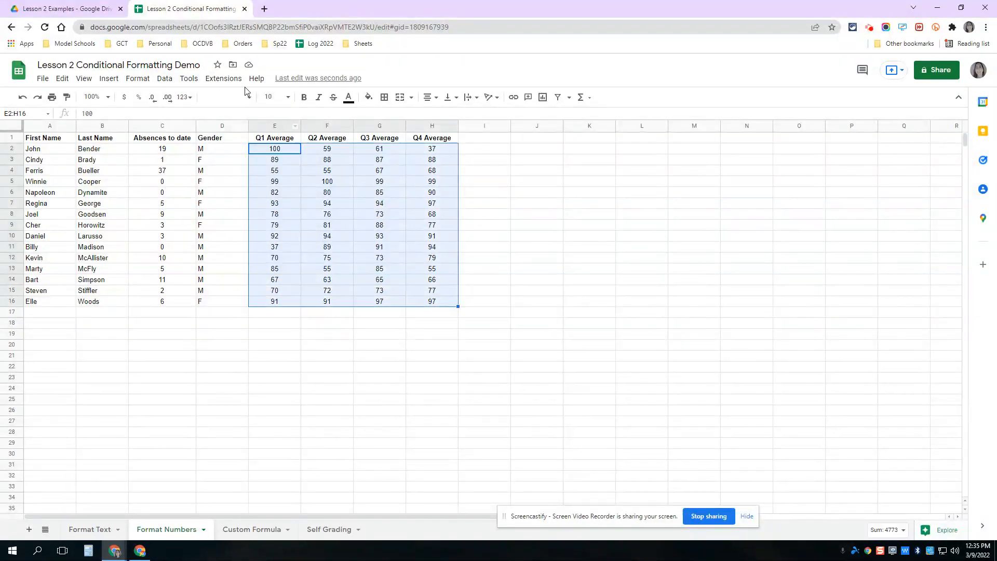
left_click(145, 79)
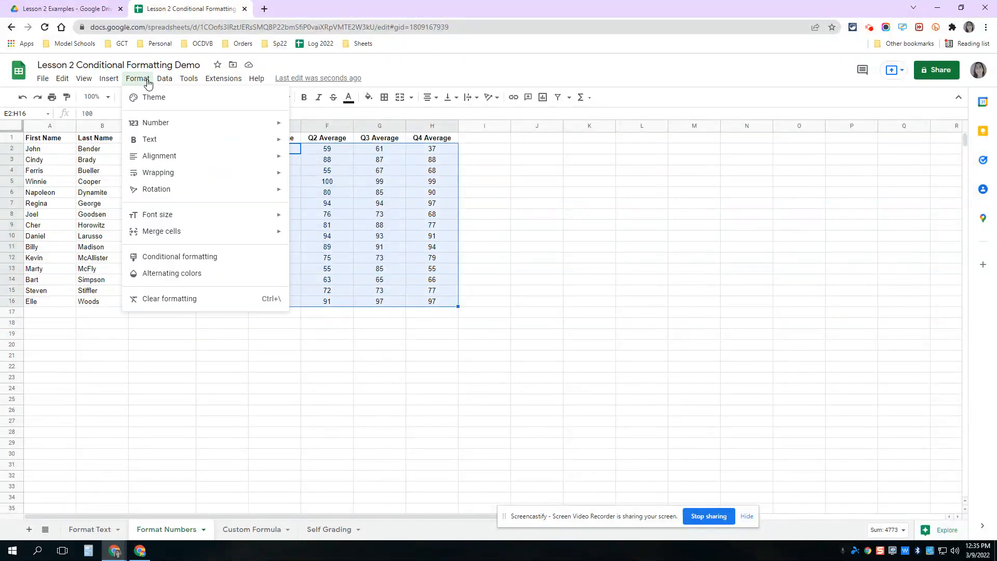
left_click(189, 262)
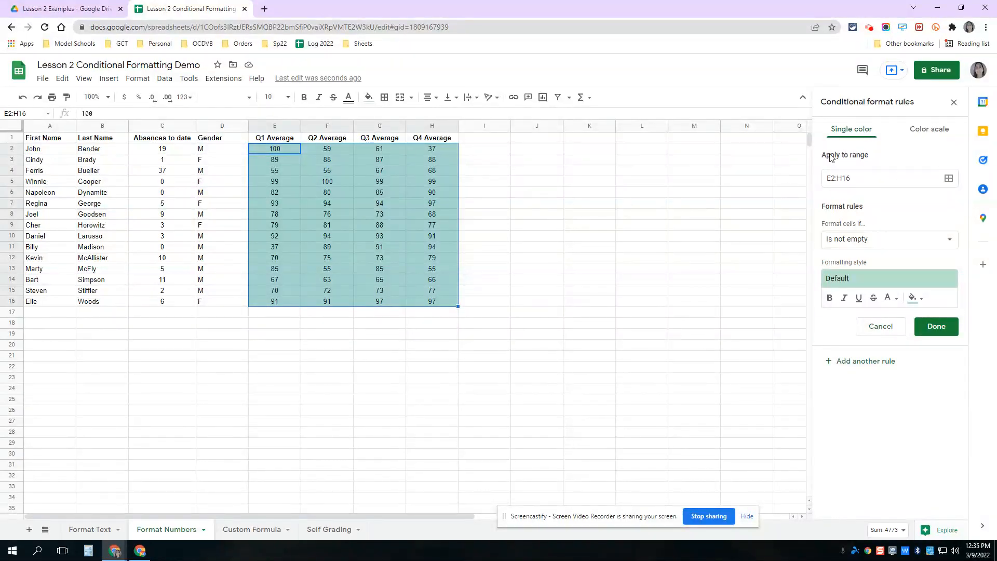
Step: Try a color scale on E2:H16 running from red at the minimum value to bright green at the maximum value
left_click(939, 133)
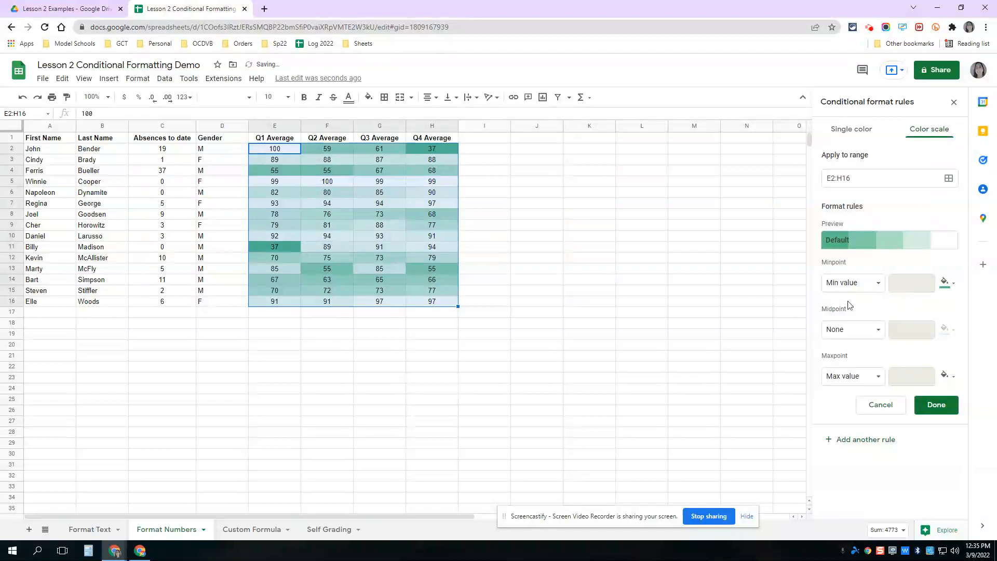
left_click(954, 284)
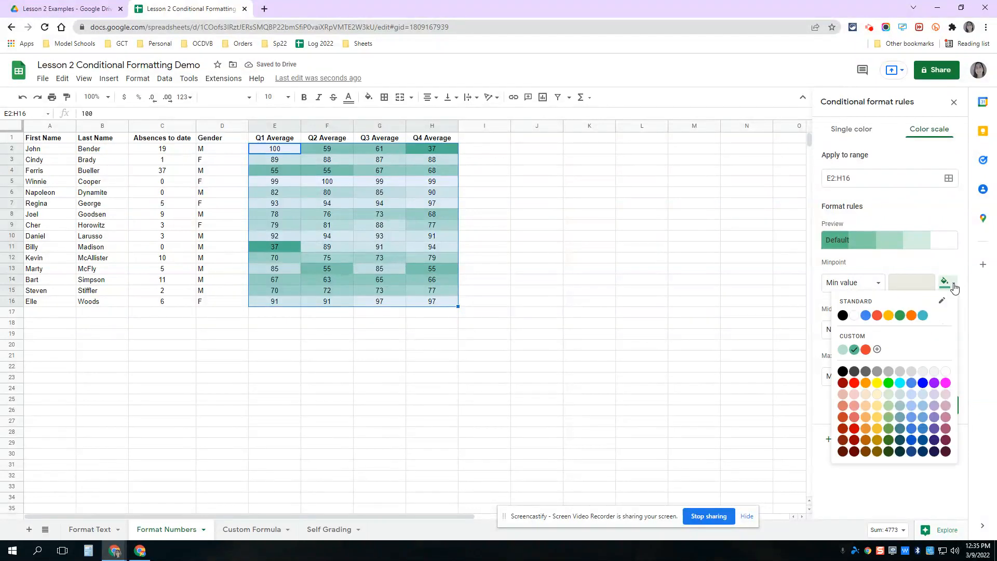
left_click(877, 317)
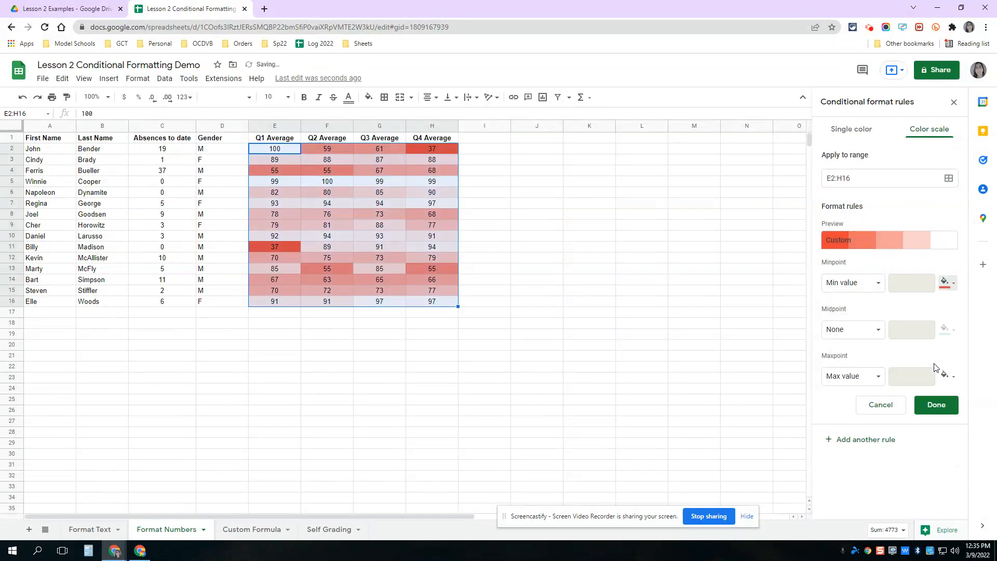
left_click(955, 376)
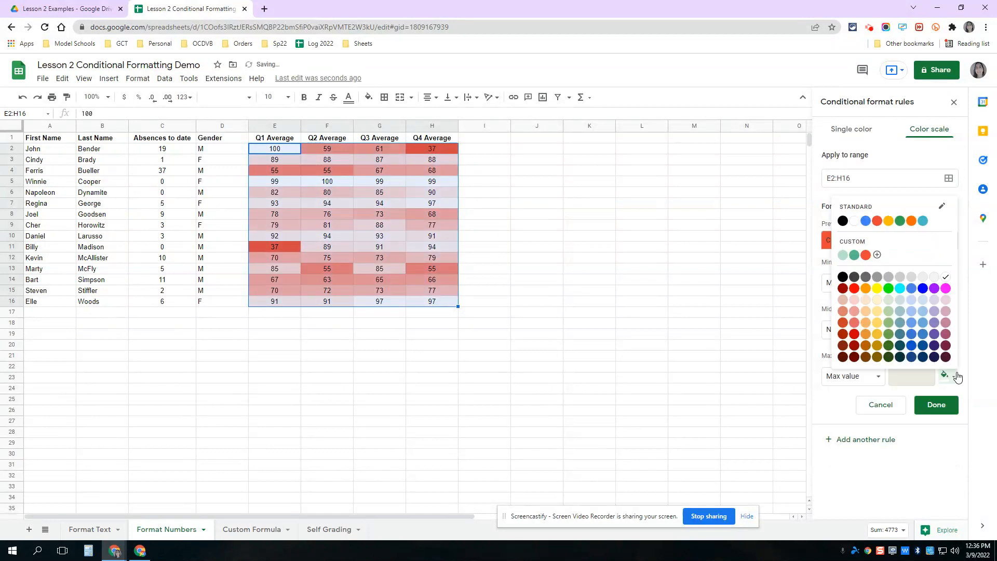
left_click(889, 289)
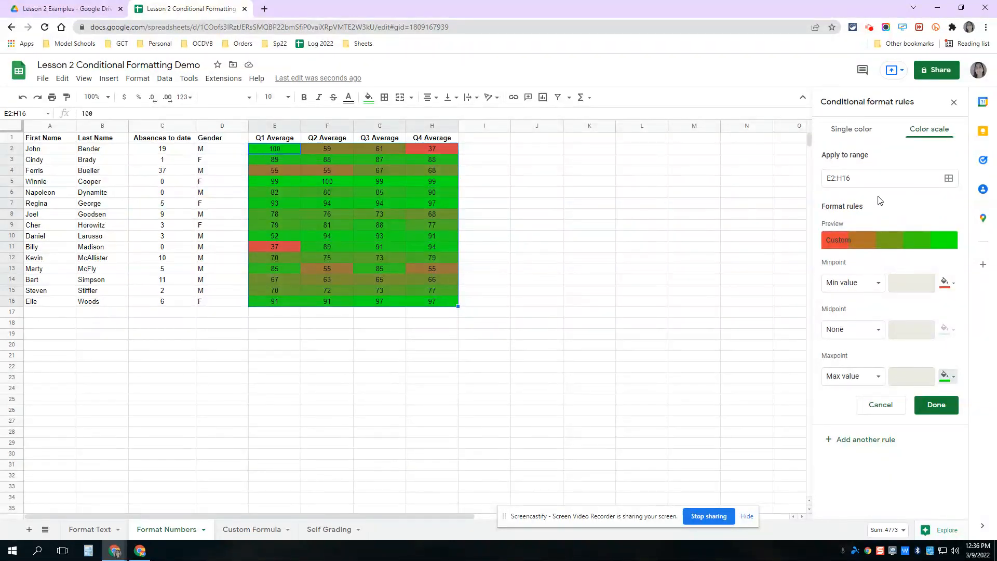
Step: Make the rule a single-color one that fills values greater than or equal to 85 with bright green, and save it
left_click(861, 137)
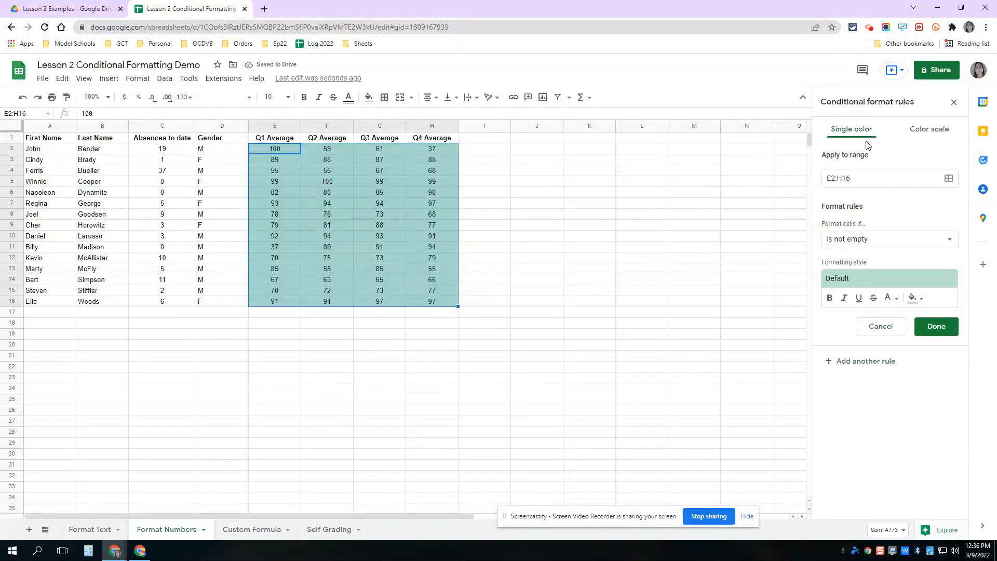
left_click(877, 248)
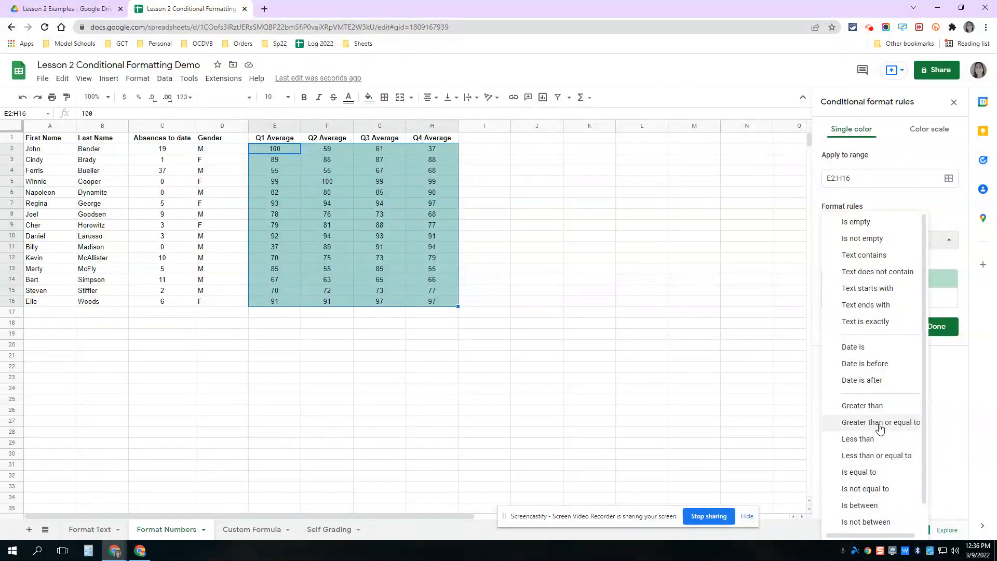
left_click(879, 428)
left_click(856, 263)
type("85")
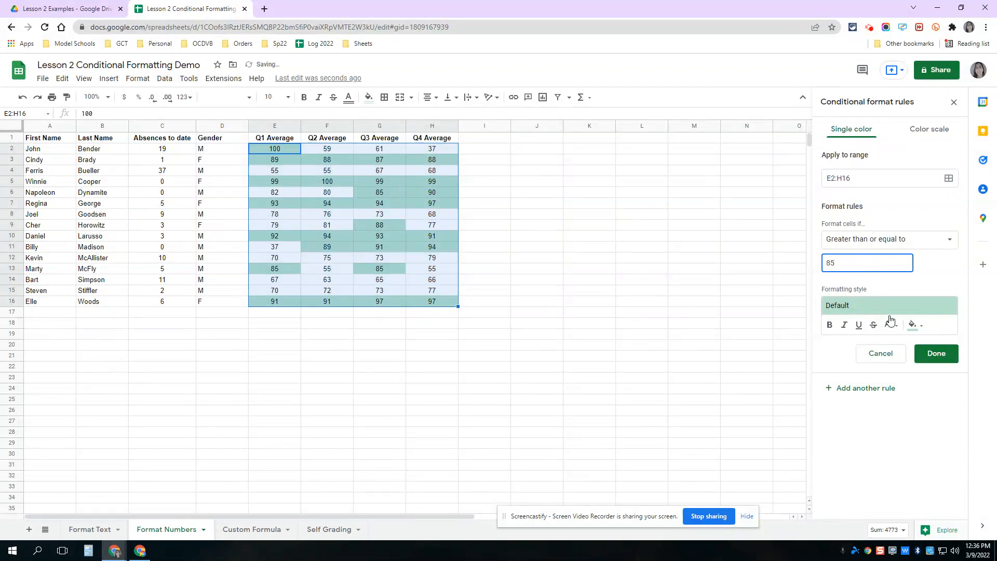
left_click(912, 325)
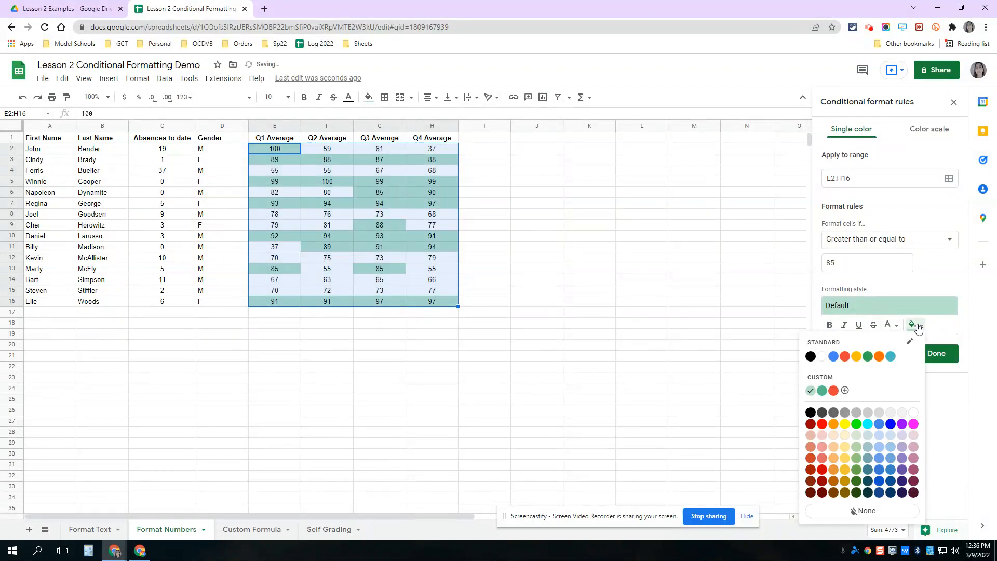
left_click(856, 423)
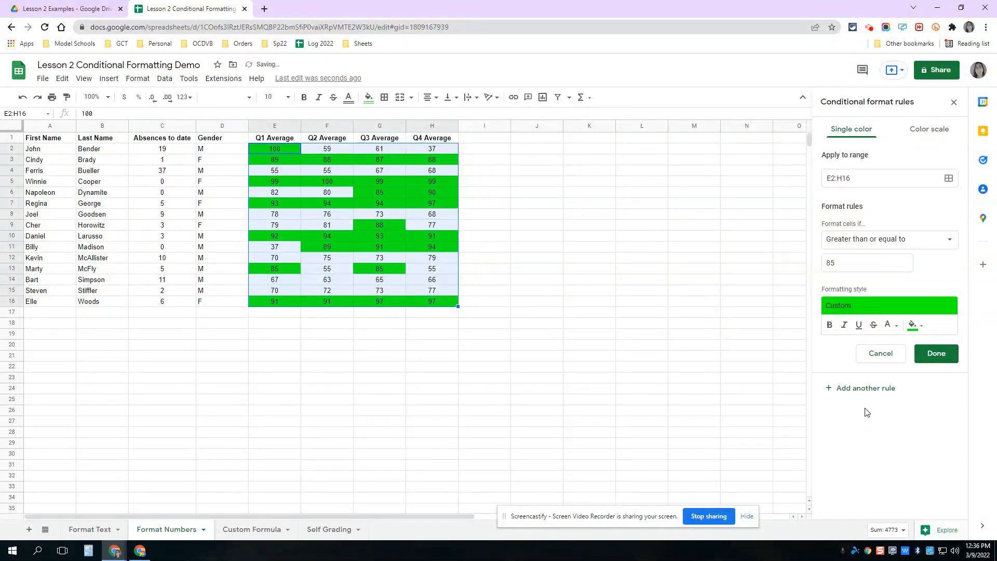
left_click(931, 354)
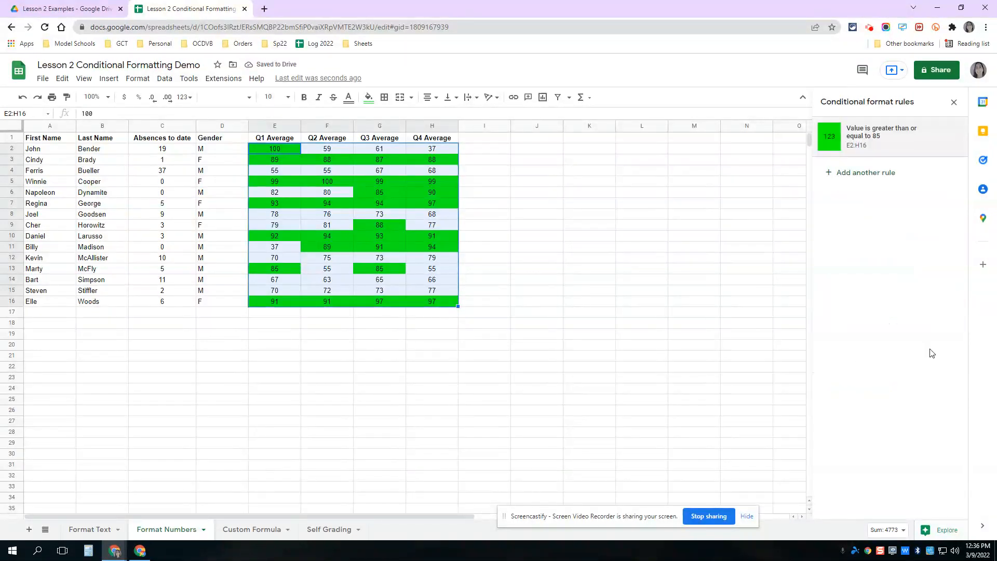
Step: Add a second rule for E2:H16 that fills values less than 65 with red, and save it
left_click(878, 175)
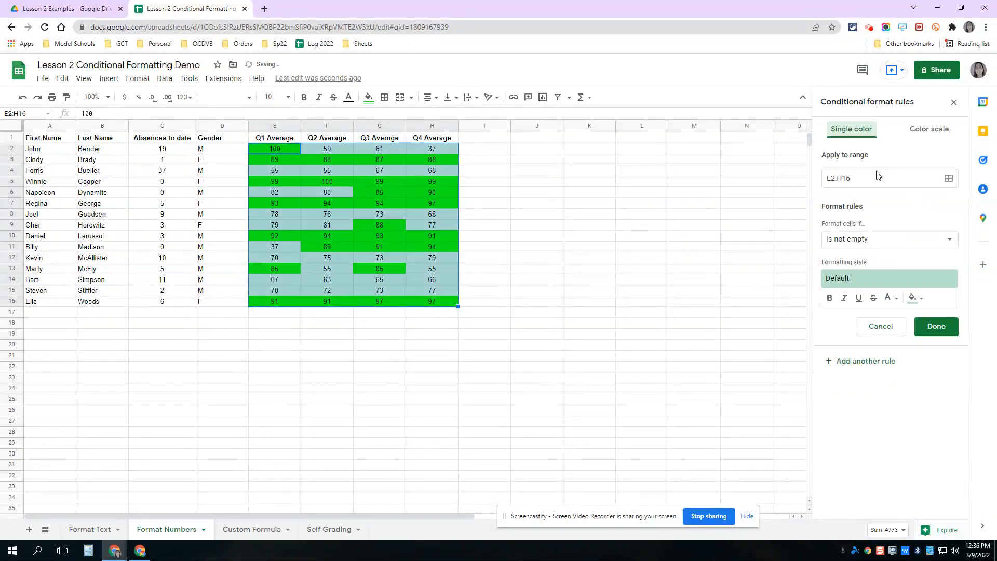
left_click(849, 244)
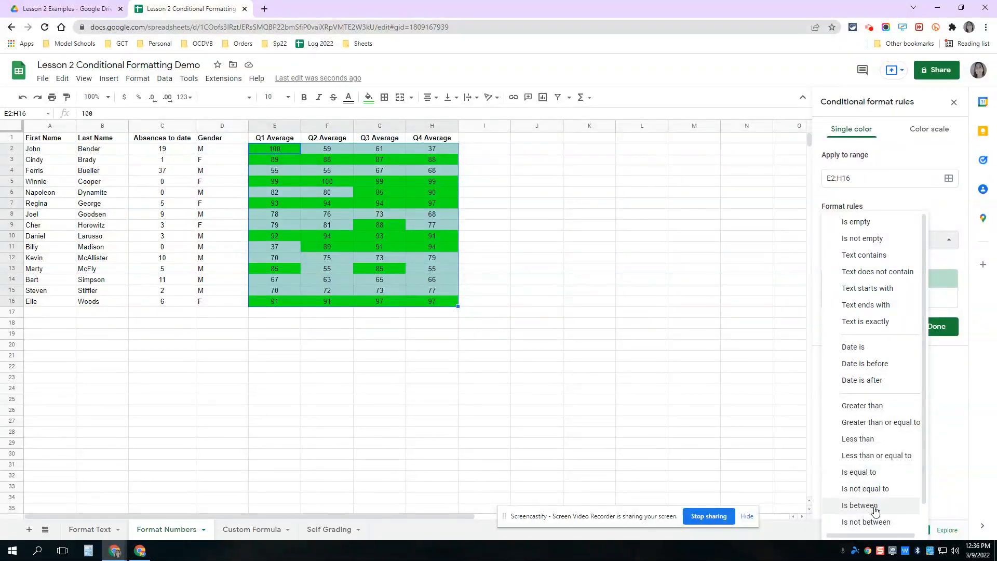
left_click(881, 447)
left_click(860, 263)
type("65")
left_click(913, 325)
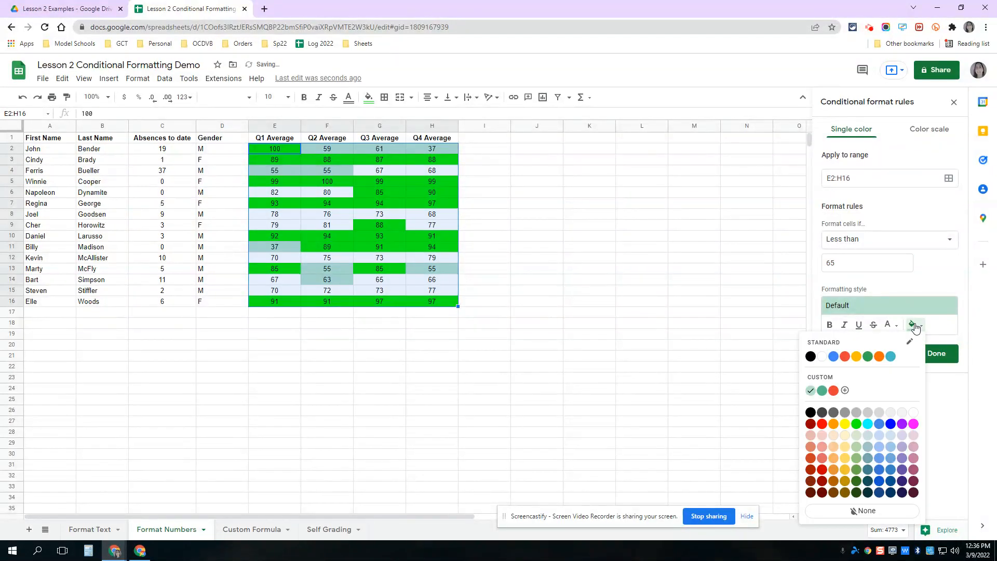
left_click(846, 357)
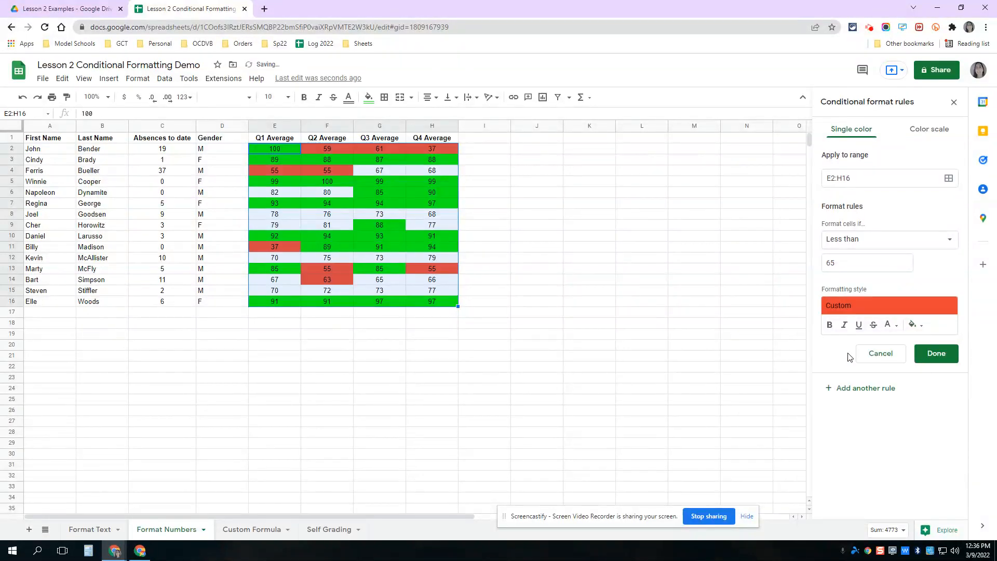
left_click(935, 355)
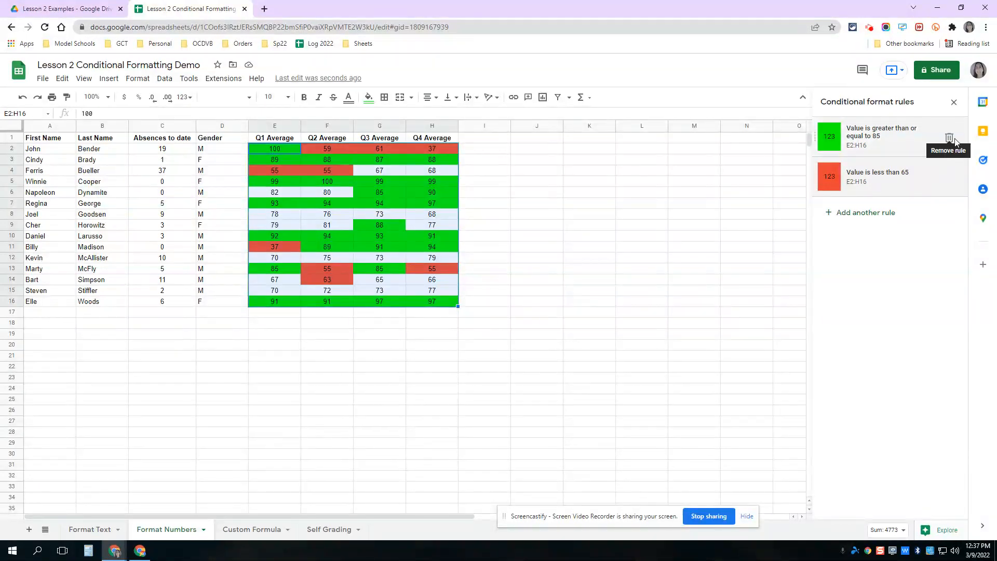
Step: Review the settings of the less than 65 rule and move it above the greater than or equal to 85 rule
left_click(886, 179)
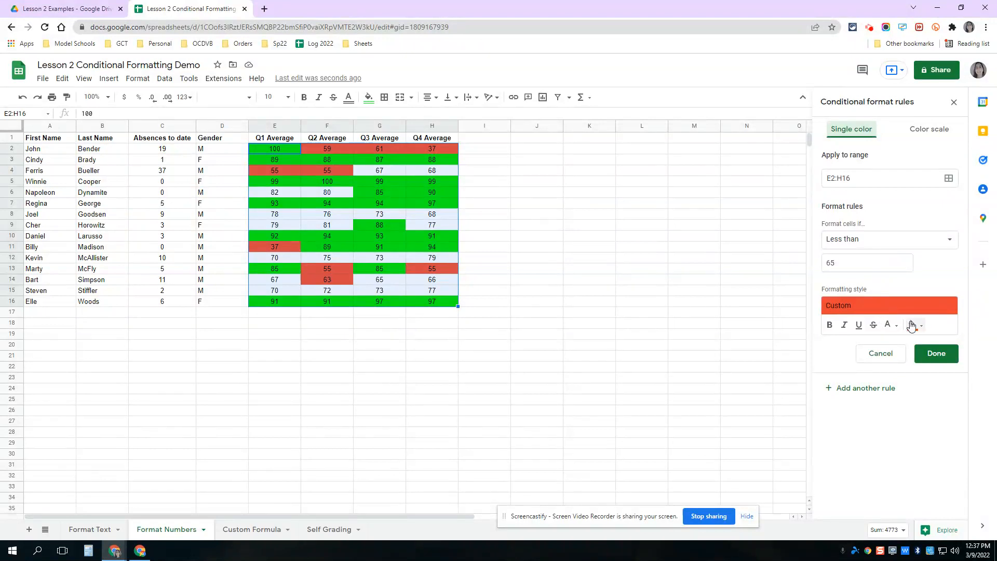
left_click(935, 353)
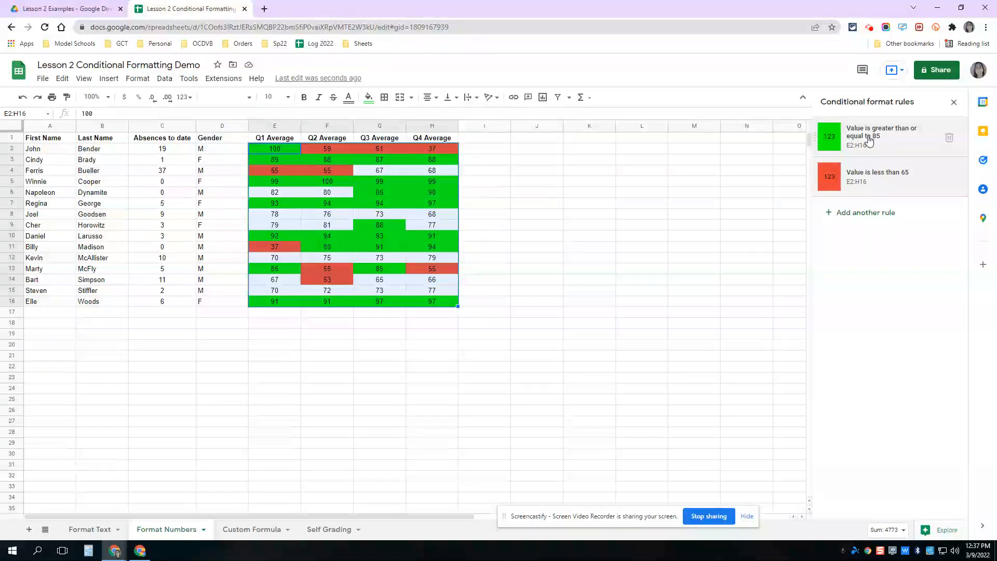
left_click(869, 181)
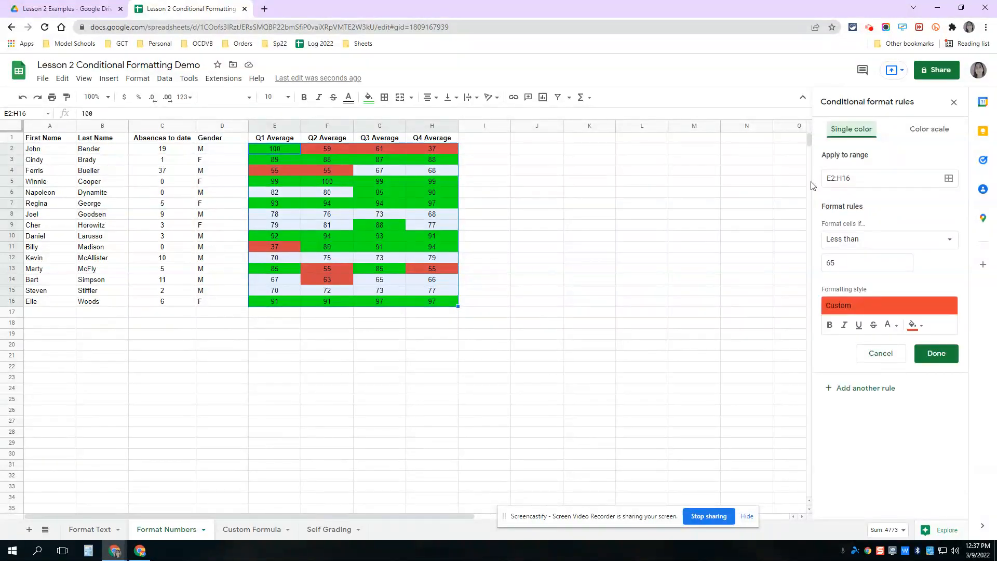
left_click(881, 356)
left_click_drag(814, 176, 814, 136)
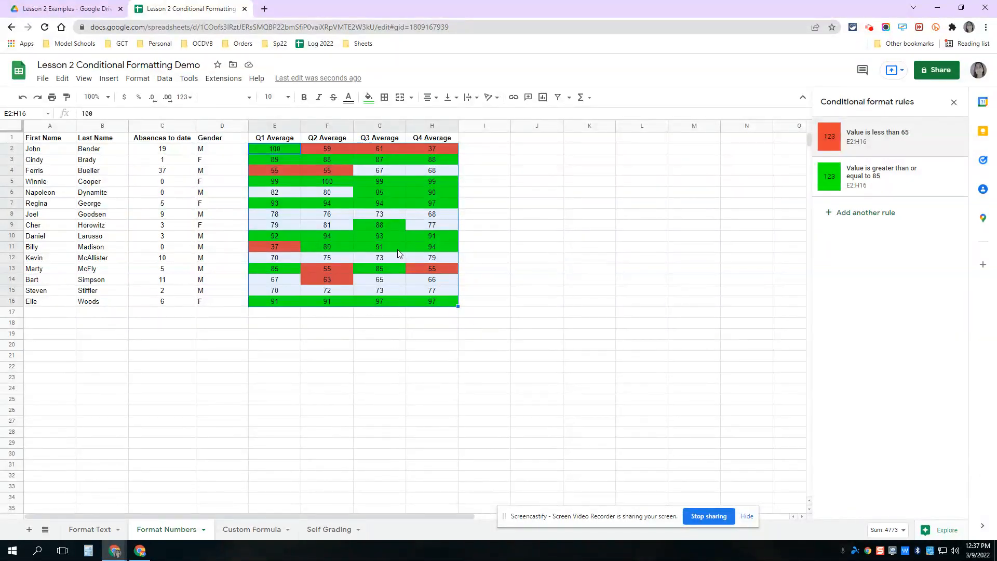
left_click(310, 347)
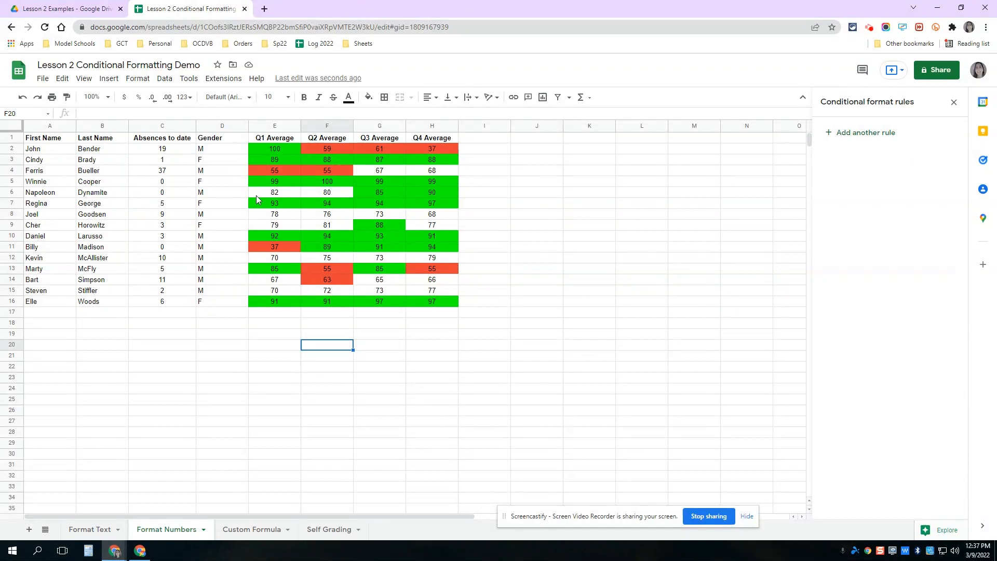
Step: Copy the student record in A16:H16 into row 23 to test the rules, and clear the pasted contents
left_click_drag(34, 304, 433, 306)
key("ctrl+c")
left_click(60, 382)
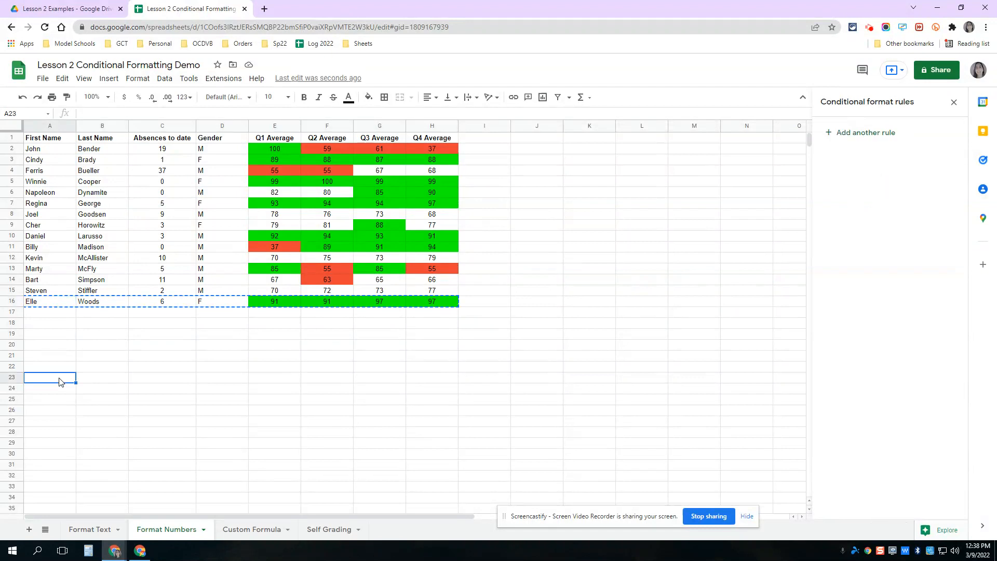
key("ctrl+v")
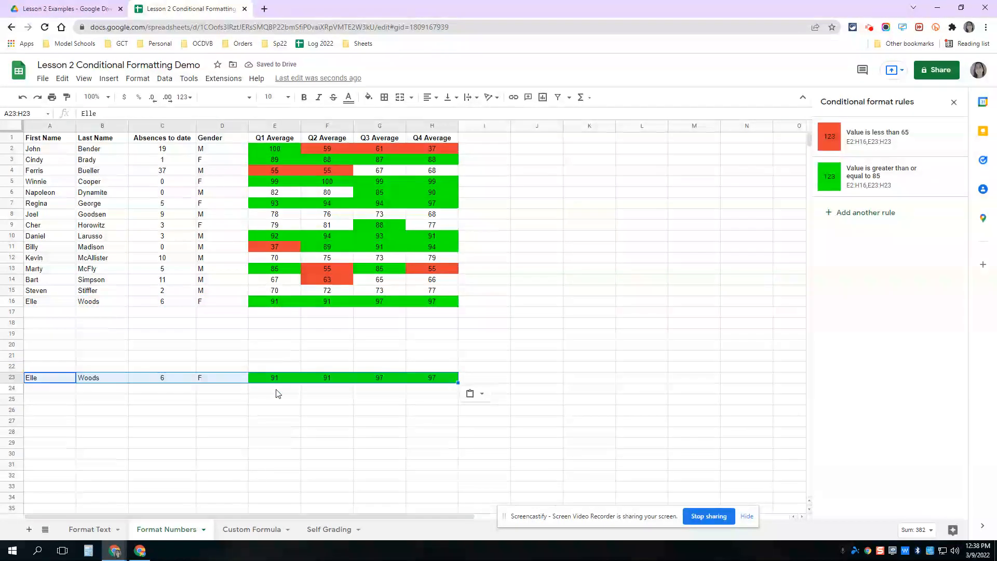
key("Delete")
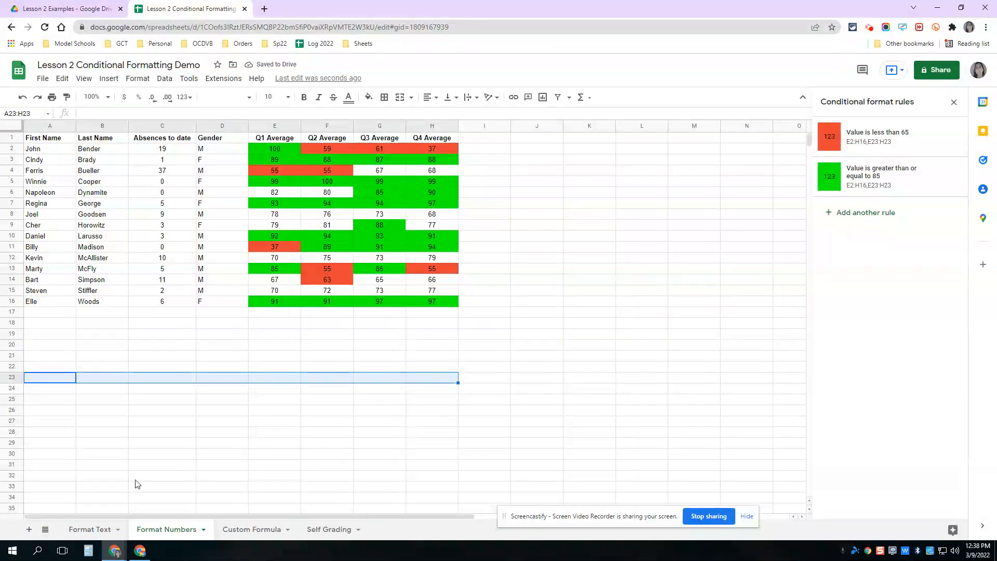
Step: On the Custom Formula sheet, start a new conditional formatting rule for the student data in A2:H16
left_click(250, 529)
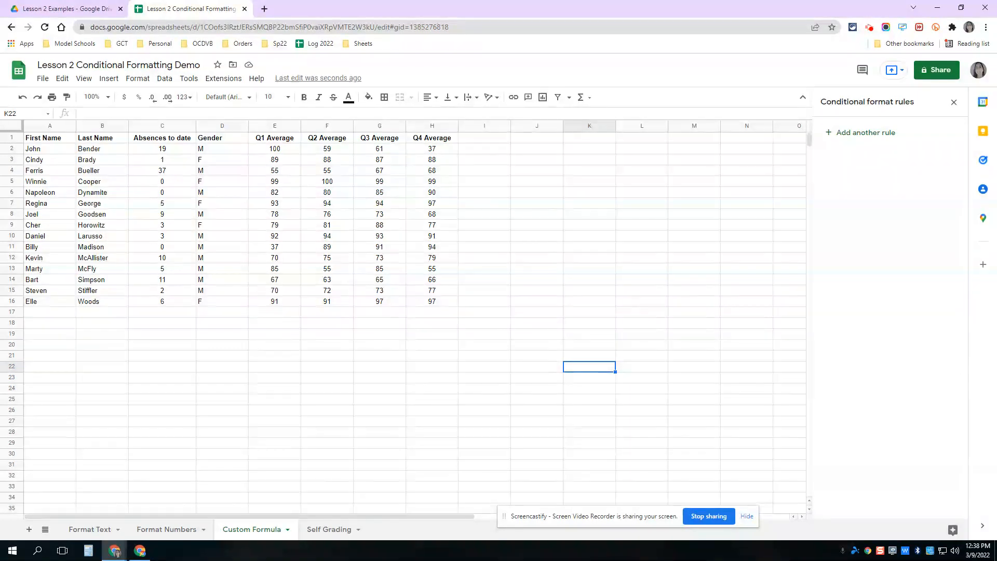
left_click(954, 103)
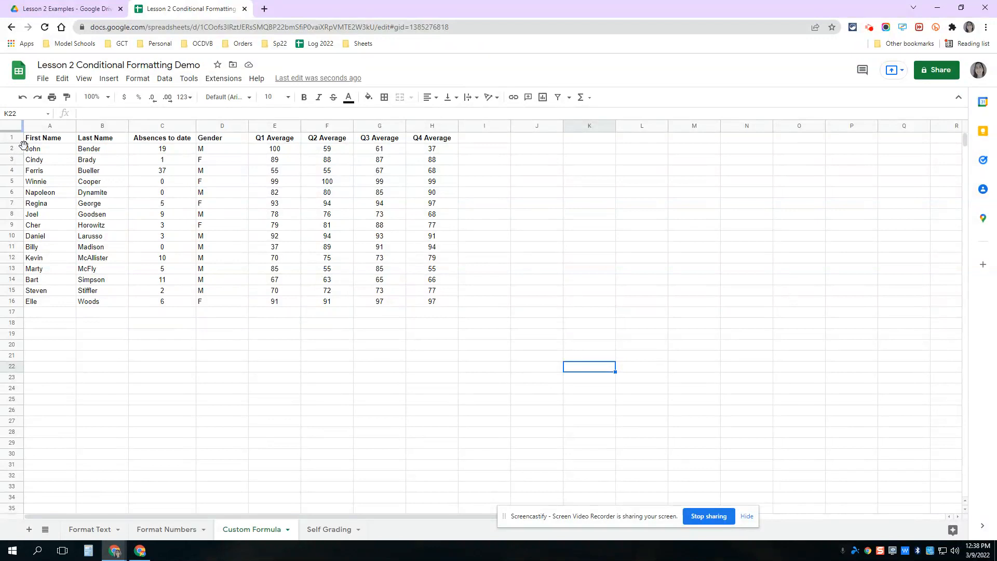
left_click_drag(34, 150, 432, 302)
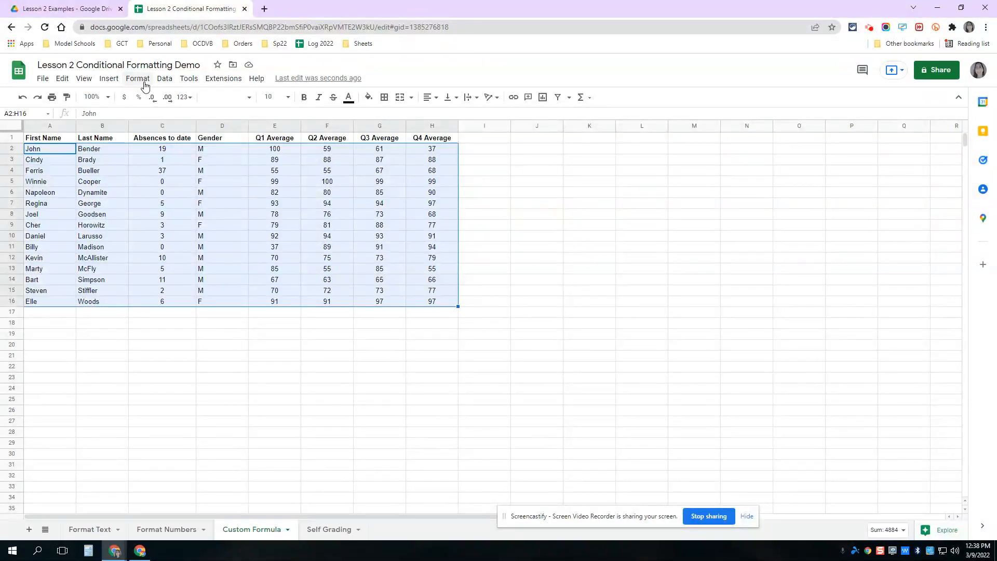
left_click(145, 86)
left_click(186, 259)
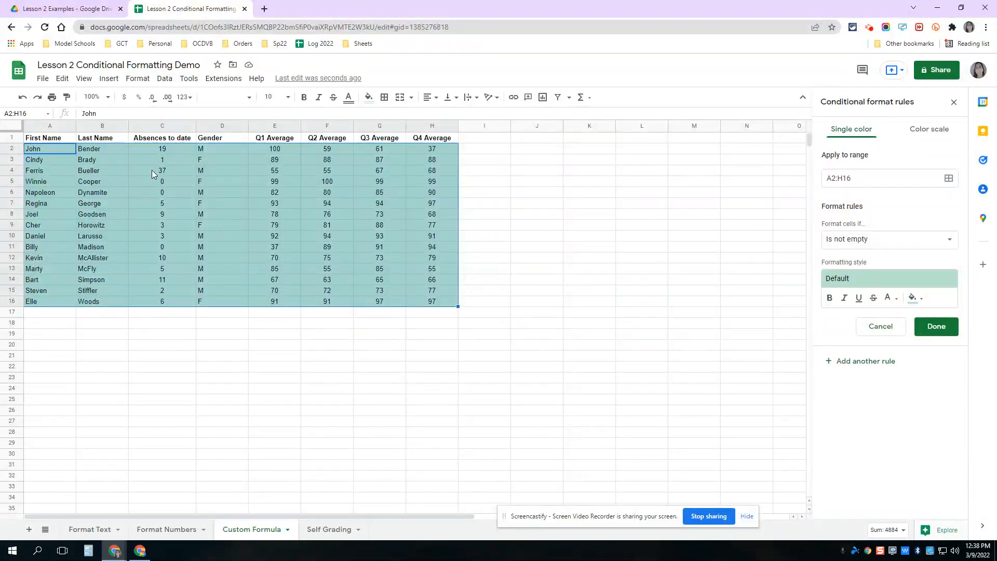
Step: Limit the rule to the absences column by changing its range to C2:C1000
left_click(155, 125)
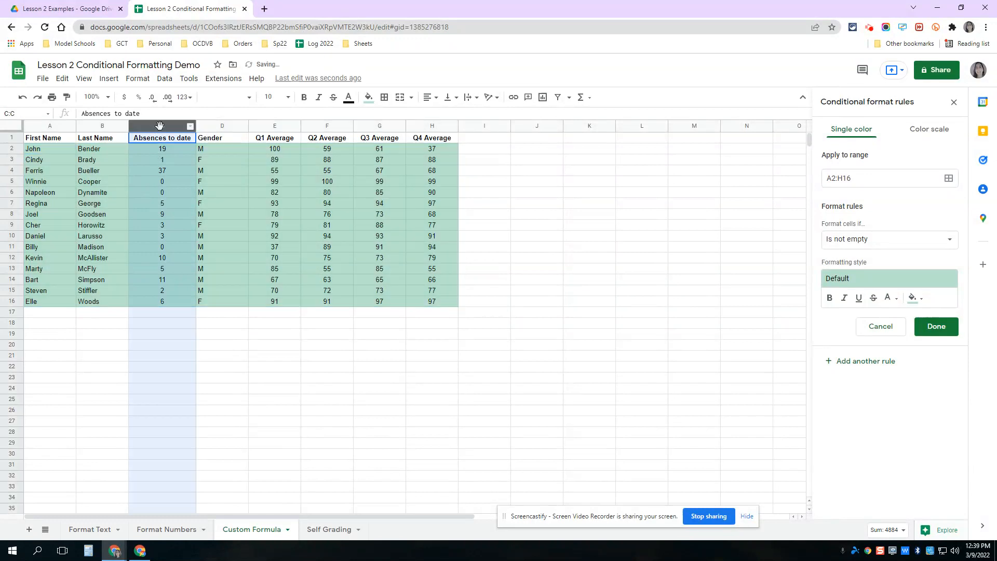
left_click(870, 181)
type("C2")
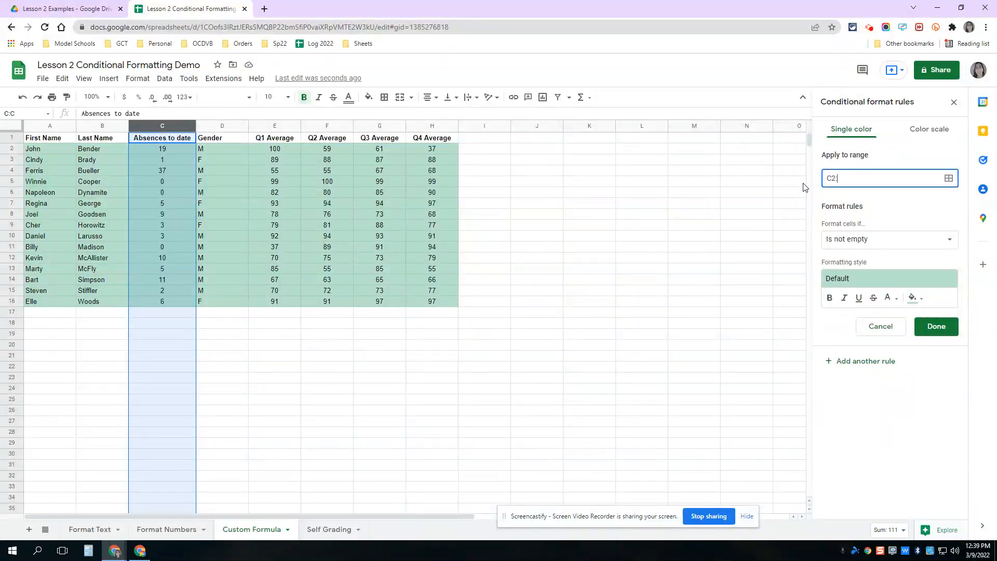
type(":C1000")
left_click(880, 201)
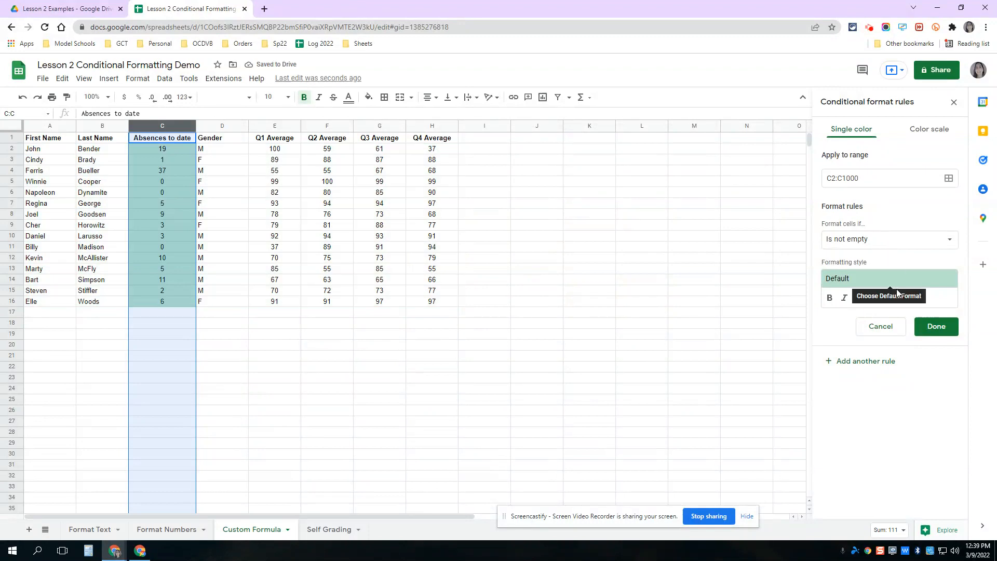
Step: Make the rule fill cells with values greater than 5 in red
left_click(876, 240)
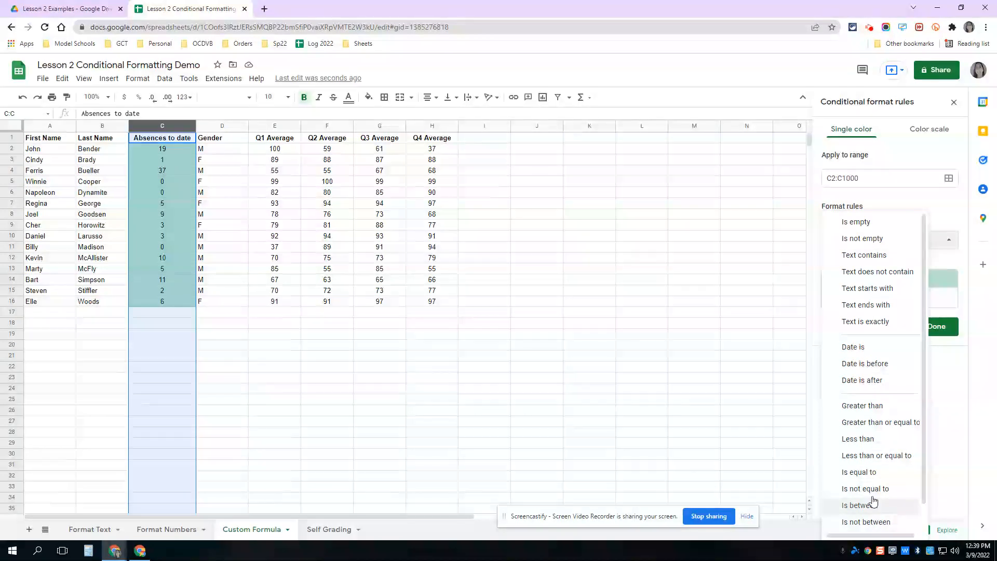
left_click(867, 407)
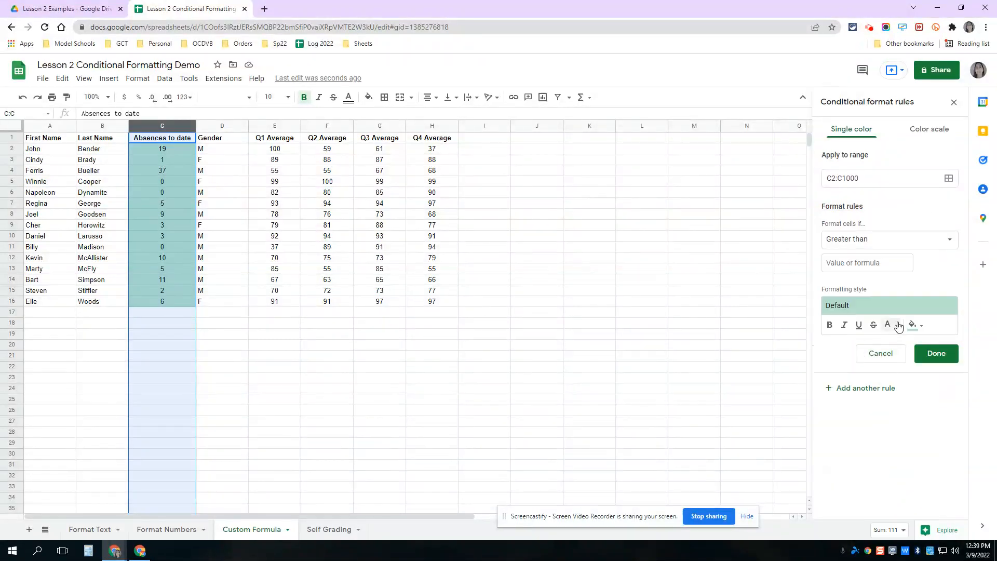
left_click(848, 264)
type("5")
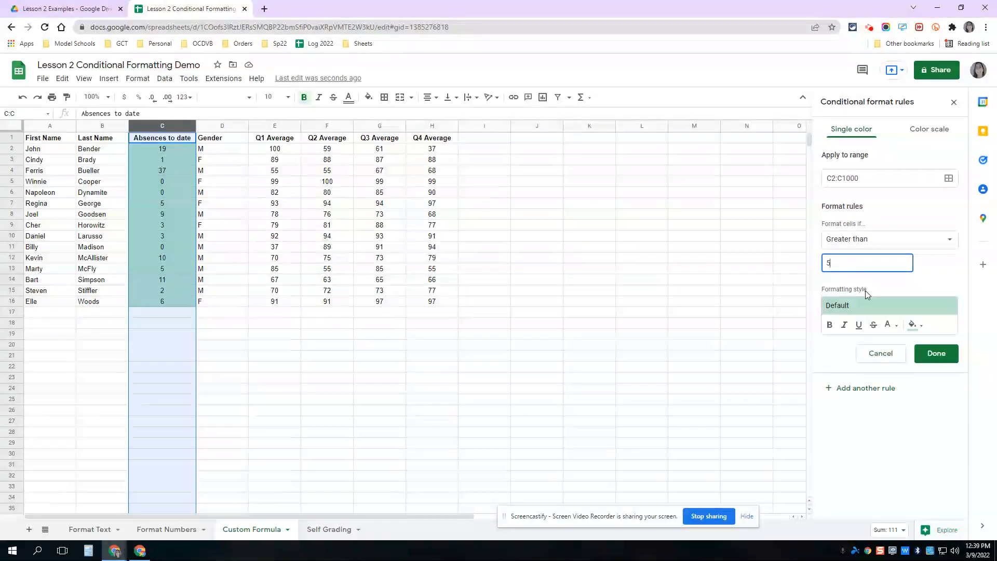
left_click(914, 325)
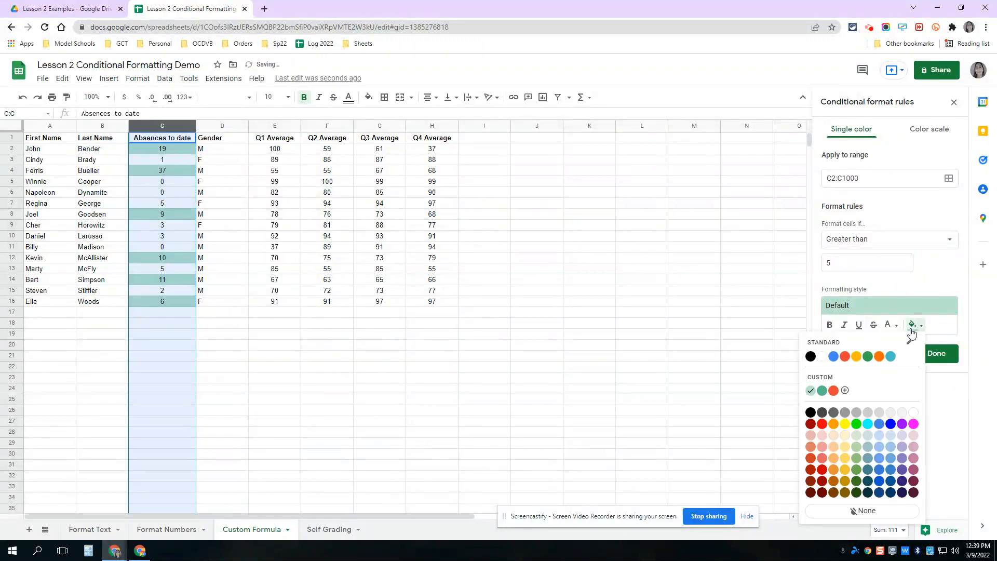
left_click(822, 424)
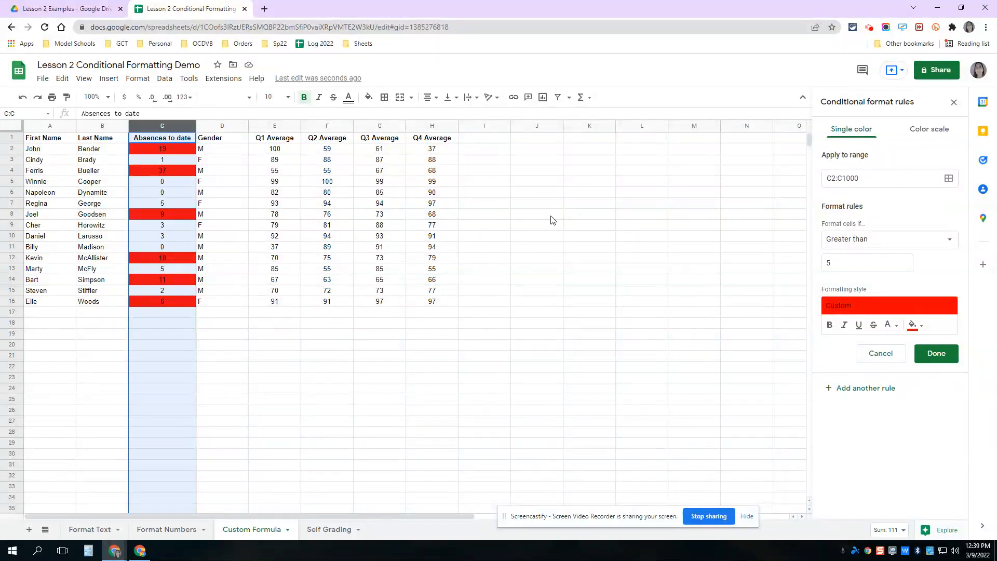
Step: Change the rule's range to A2:H16 and switch its condition to a custom formula
left_click_drag(44, 150, 439, 304)
left_click_drag(854, 178, 794, 188)
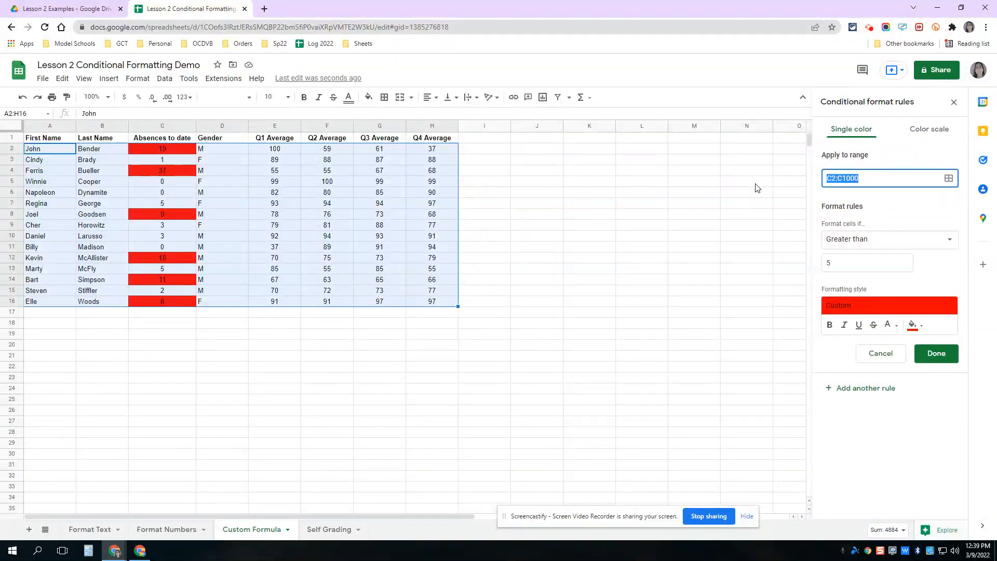
type("A2")
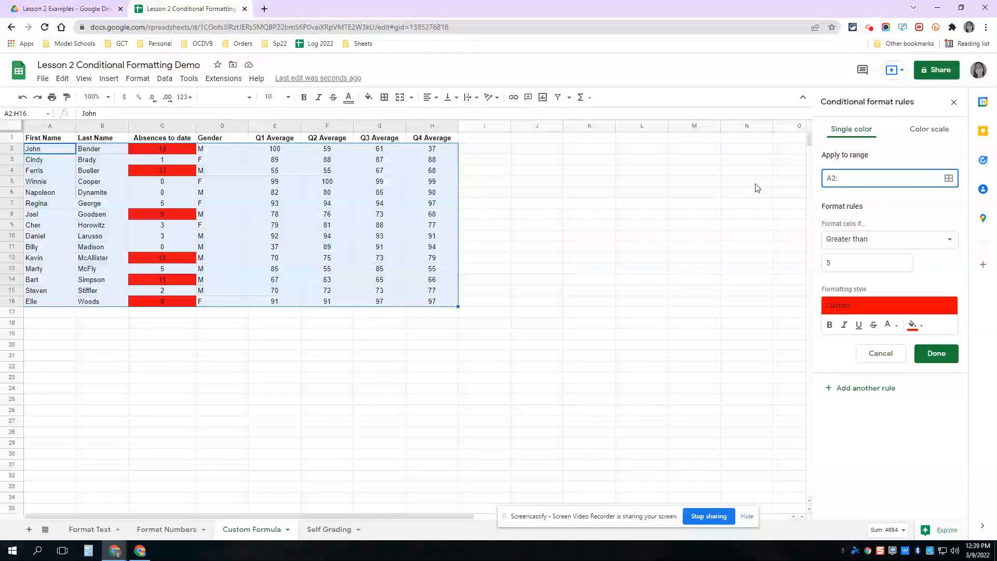
type(":H16")
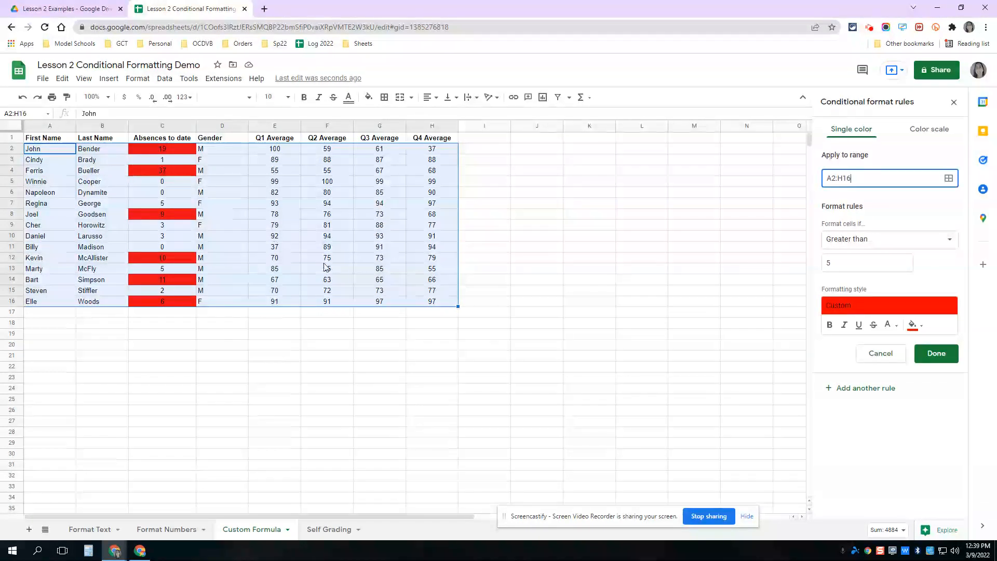
left_click(915, 244)
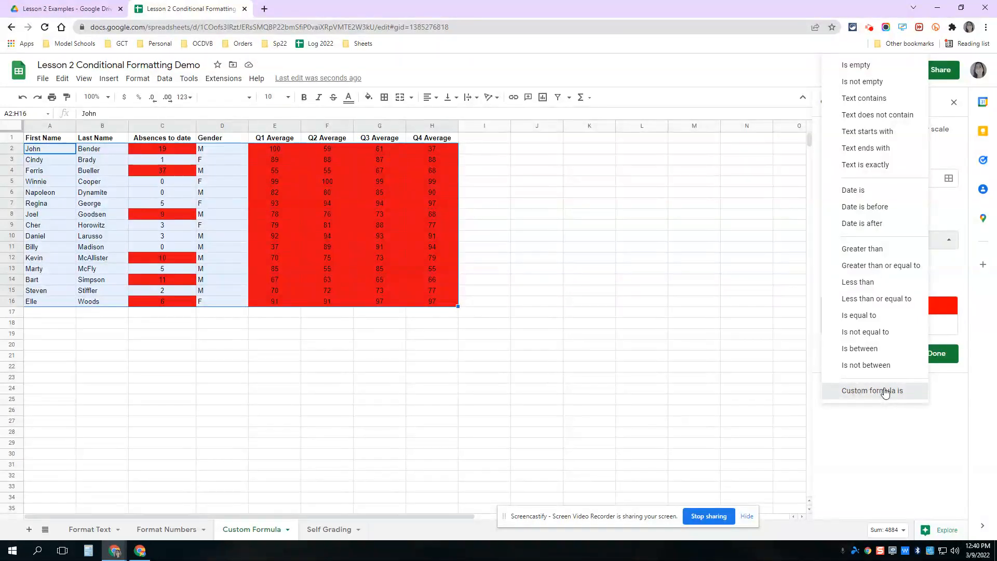
left_click(886, 391)
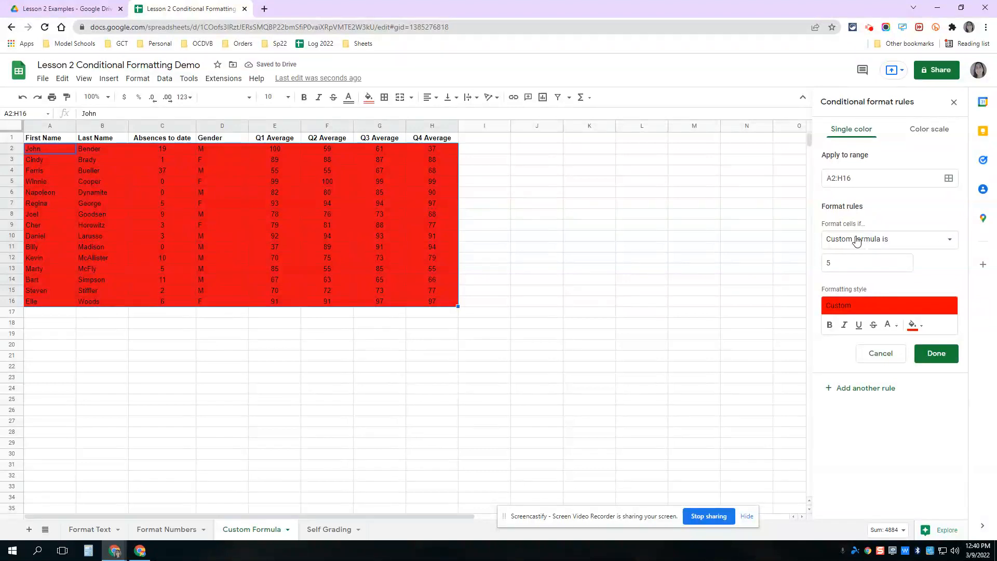
Step: Replace the condition's value with the formula =C2>5
left_click(854, 268)
key("BackSpace")
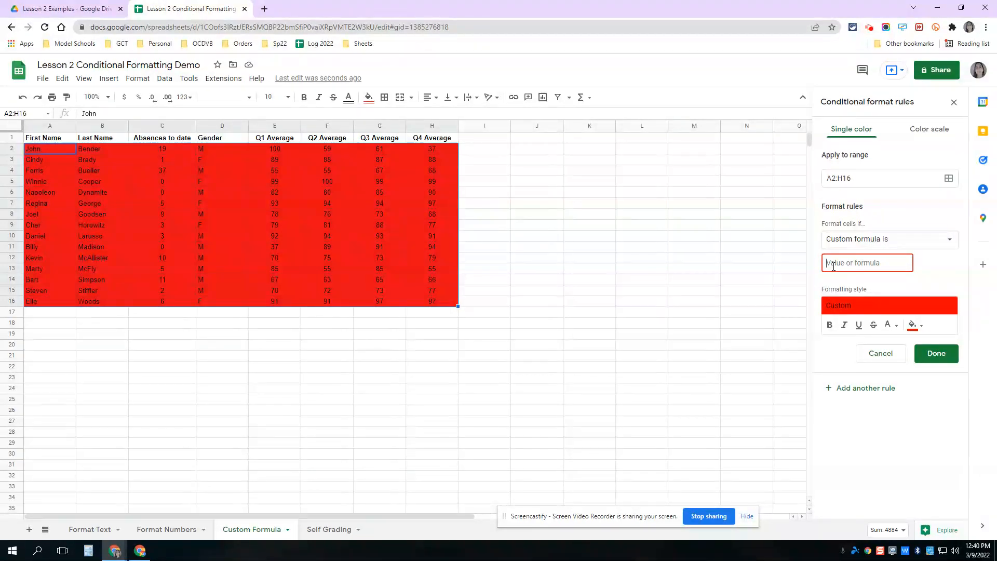
type("=")
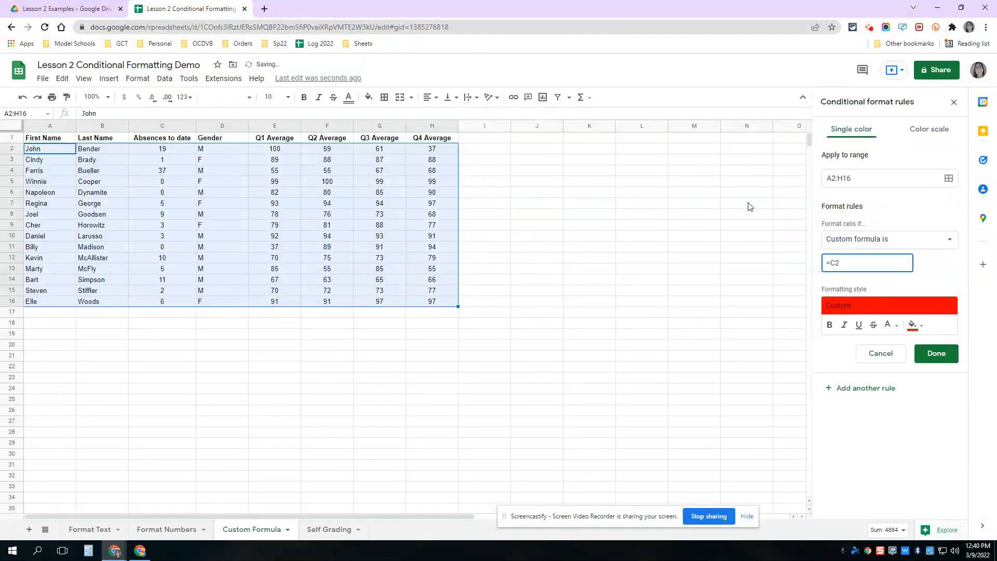
type(">")
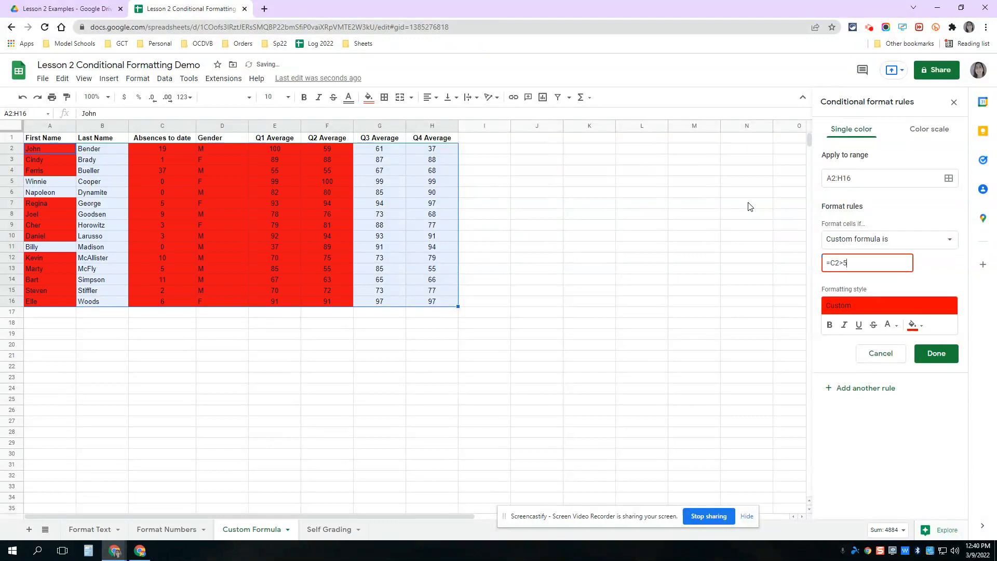
type("5")
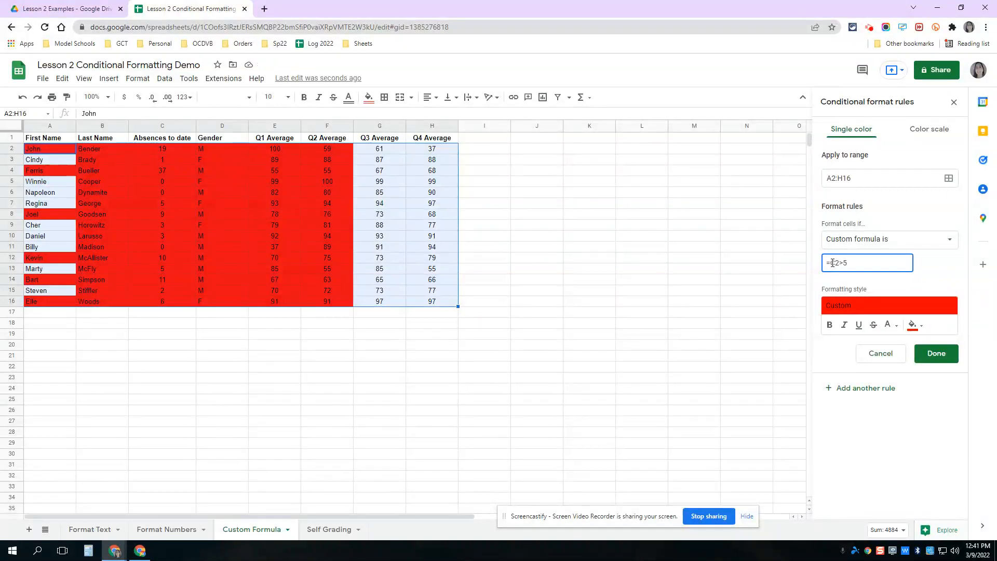
Step: Lock the column reference so the rule's formula reads =$C2>5, and save the rule
type("4")
key("BackSpace")
type("$")
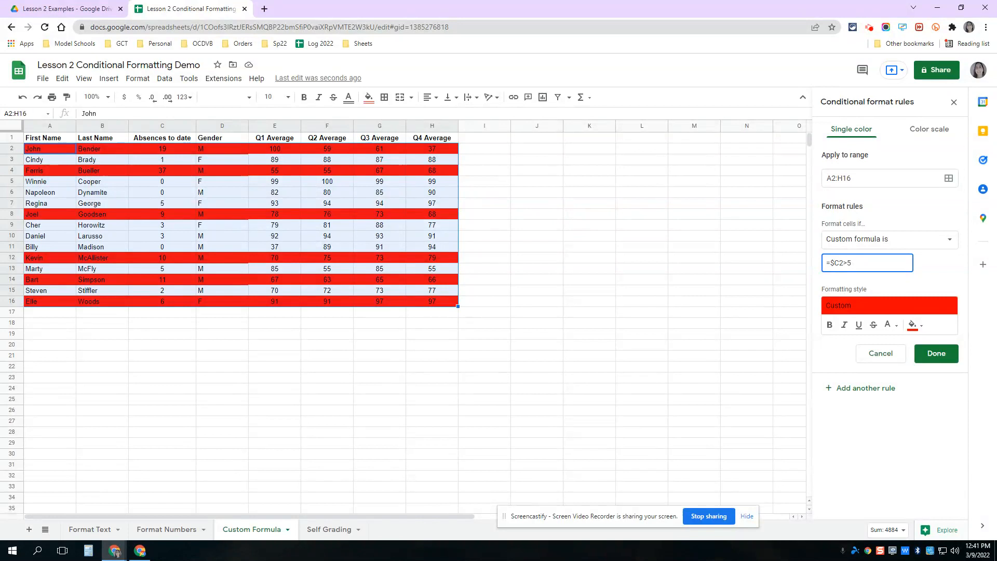
left_click(931, 357)
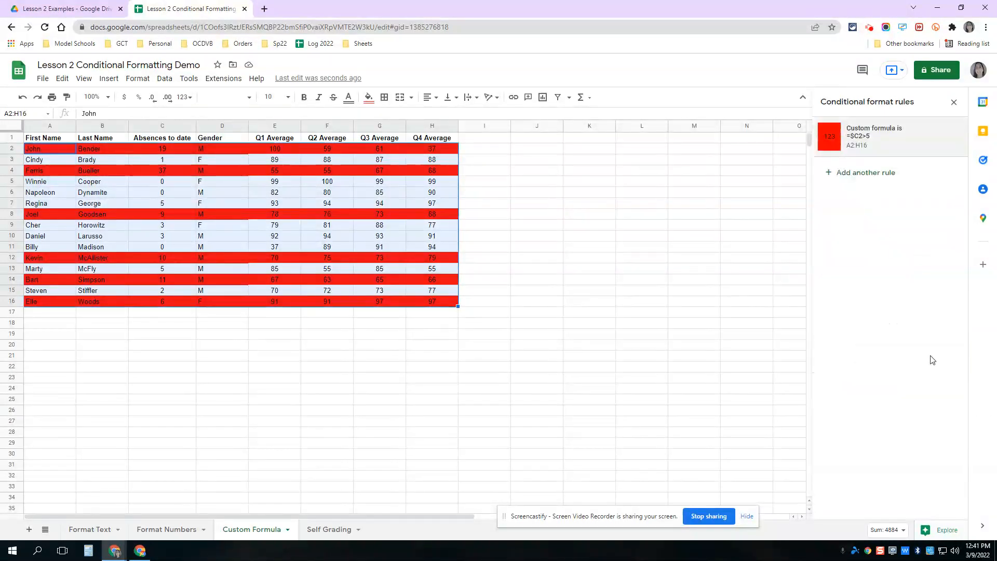
left_click(506, 305)
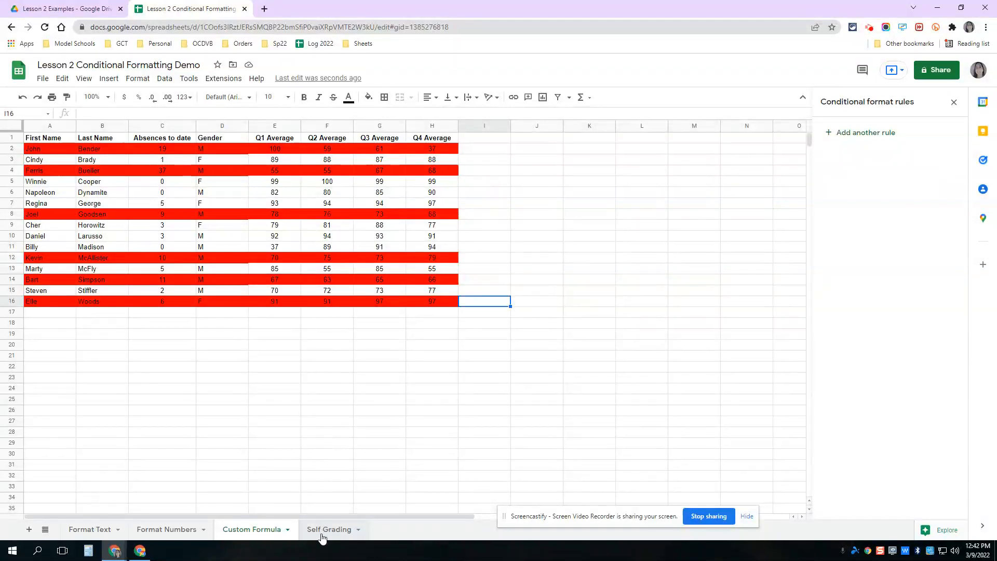
Step: Look back at the Format Text and Format Numbers sheets, and open the Self Grading sheet
left_click(82, 530)
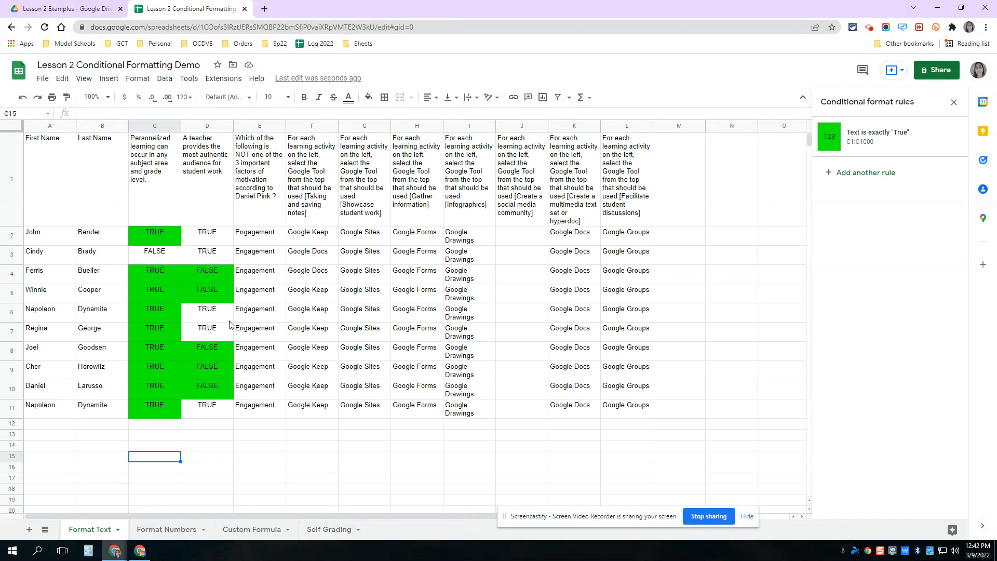
left_click(176, 535)
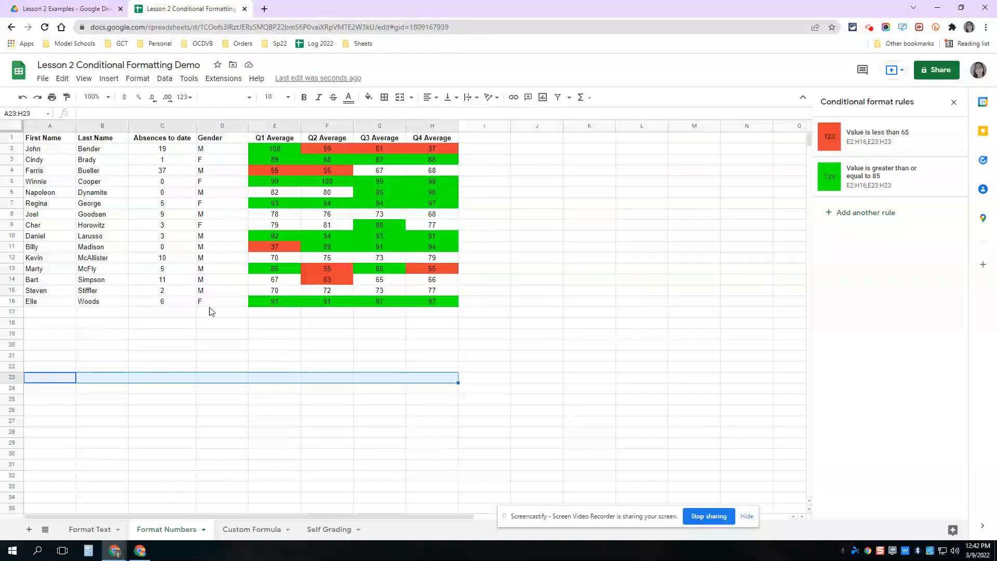
left_click(325, 532)
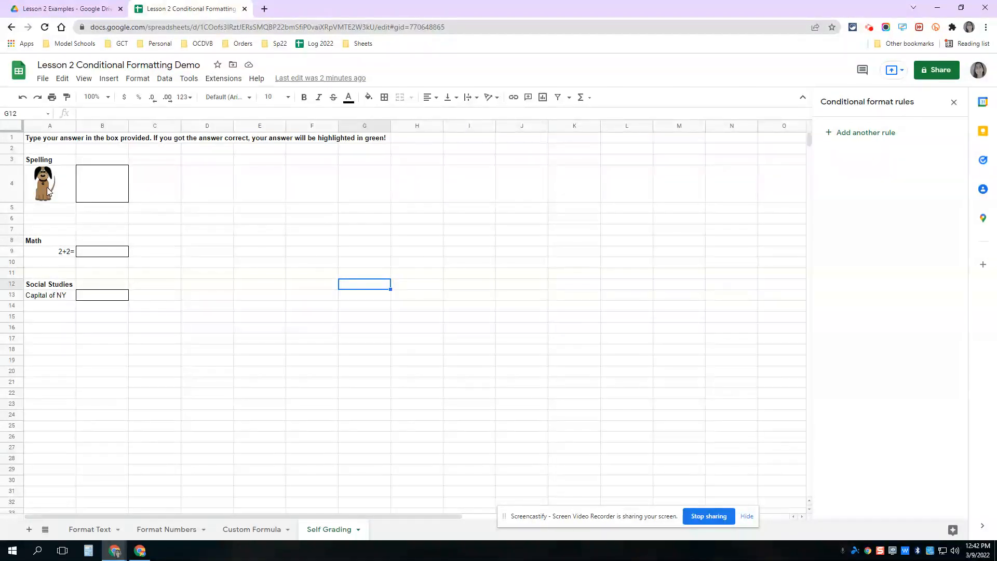
Step: Enter the wrong answer "animal" in the spelling answer box B4 to test its rule
left_click(110, 190)
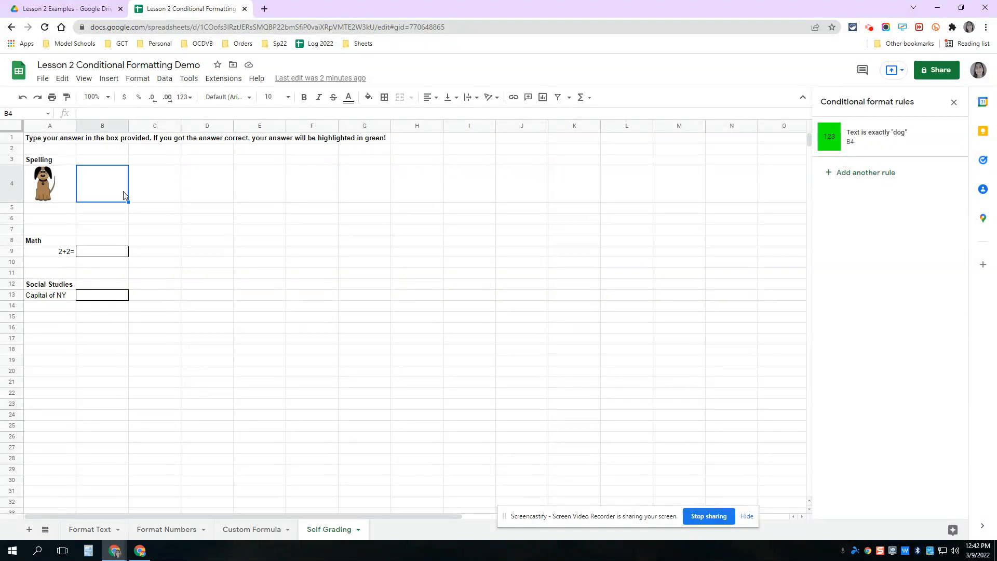
double_click(116, 196)
type("animal")
key("Return")
Step: Close the conditional format rules and replace the spelling answer in B4 with "dog"
left_click(115, 195)
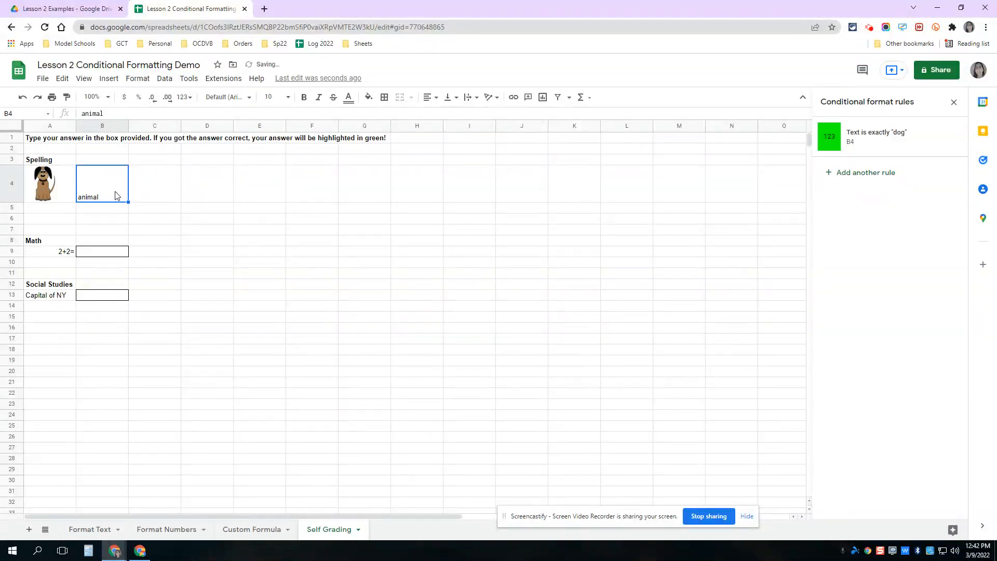
left_click(954, 101)
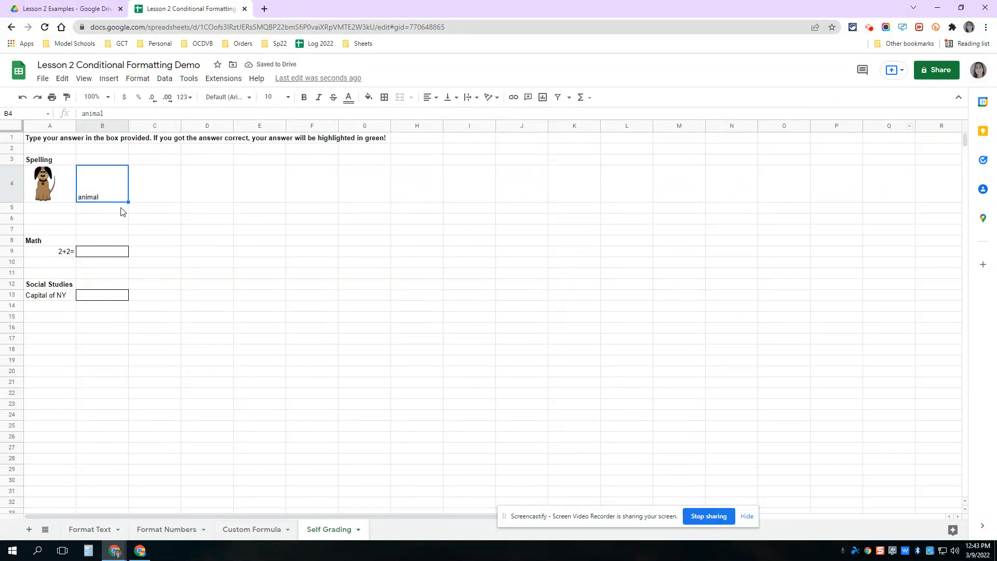
type("dog")
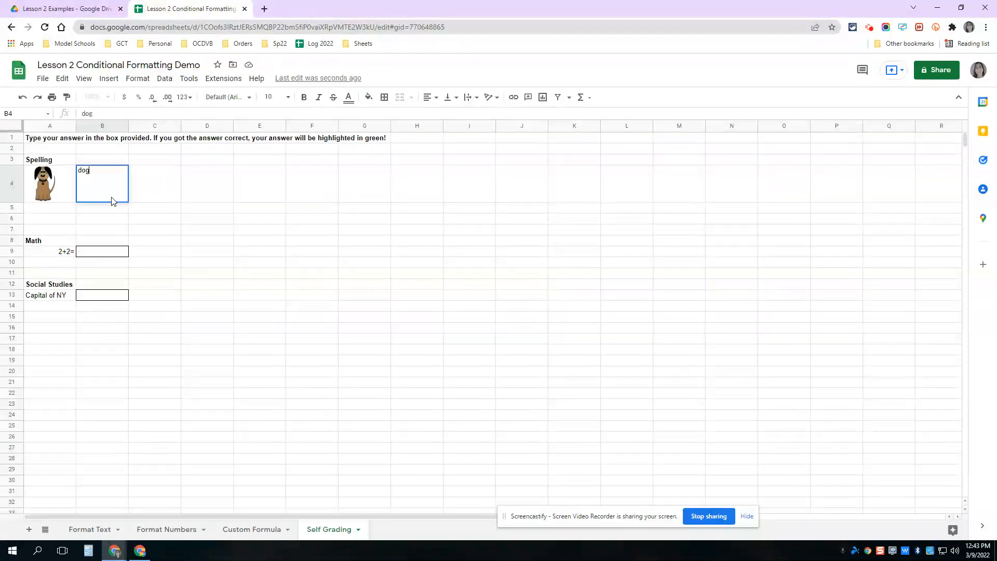
key("Return")
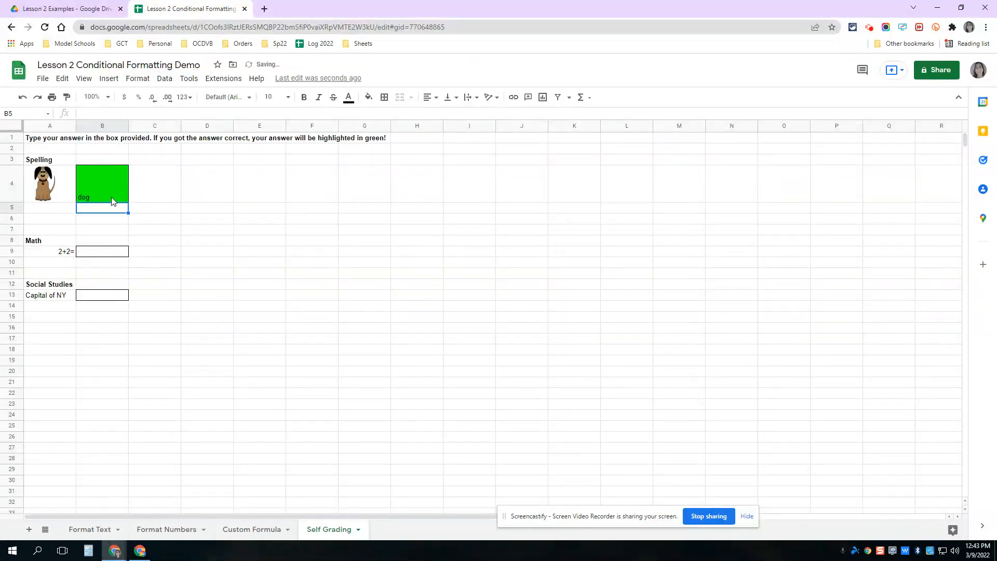
Step: Open the conditional formatting rule of answer cell B4 to review its range, condition and fill
left_click(111, 193)
left_click(138, 79)
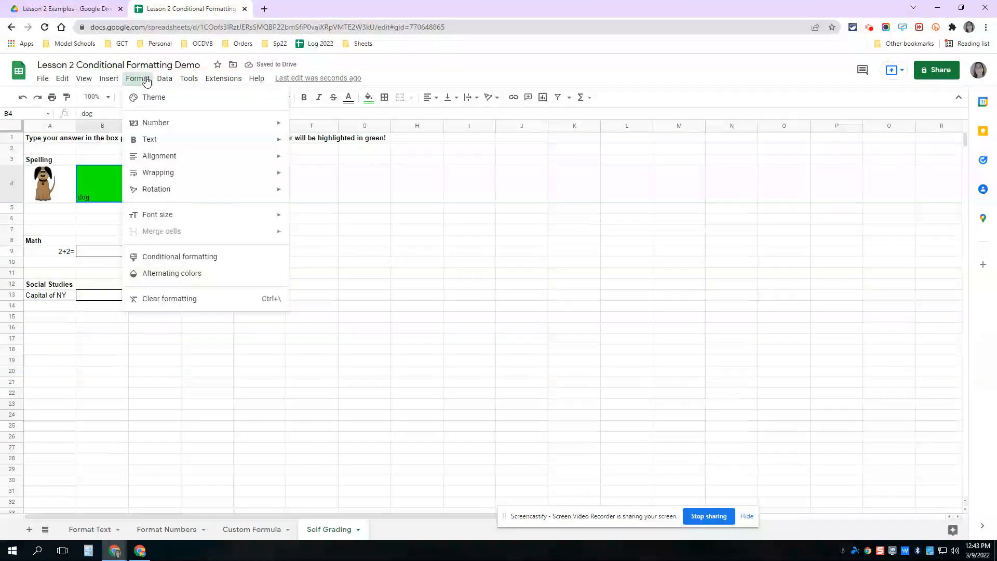
left_click(139, 258)
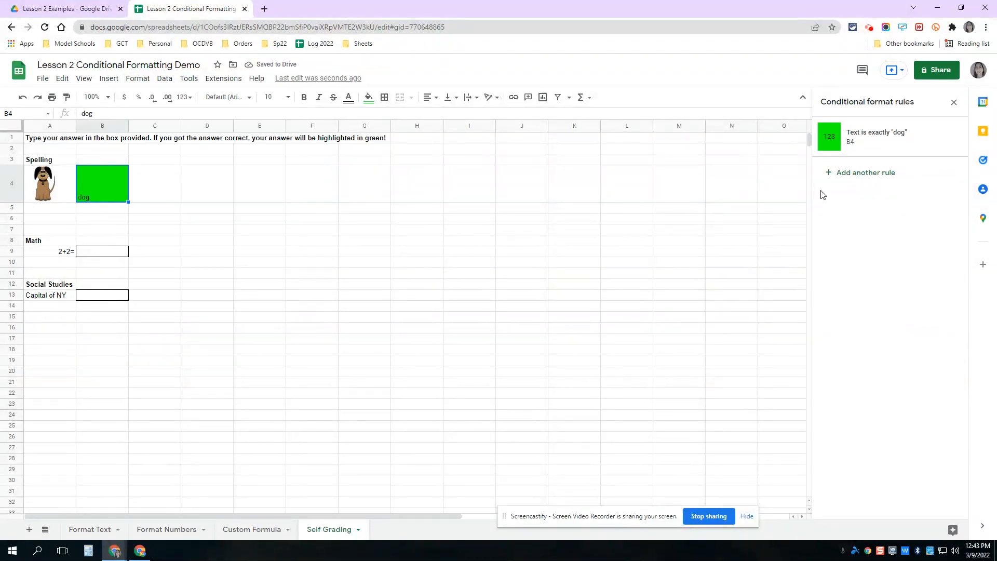
left_click(901, 139)
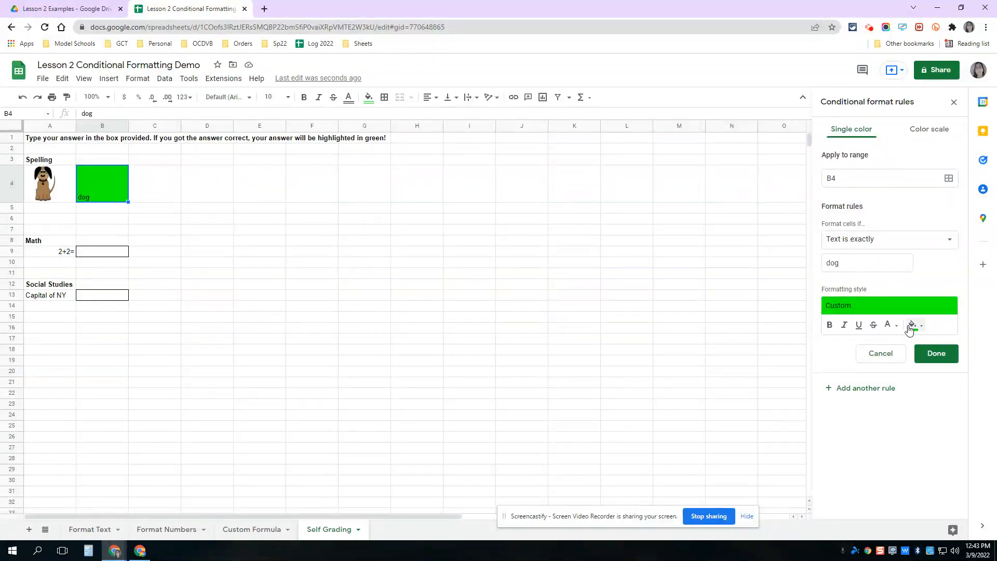
Step: Close the conditional format rules and enter the wrong answer 5 in the math answer box B9 to test its rule
left_click(93, 254)
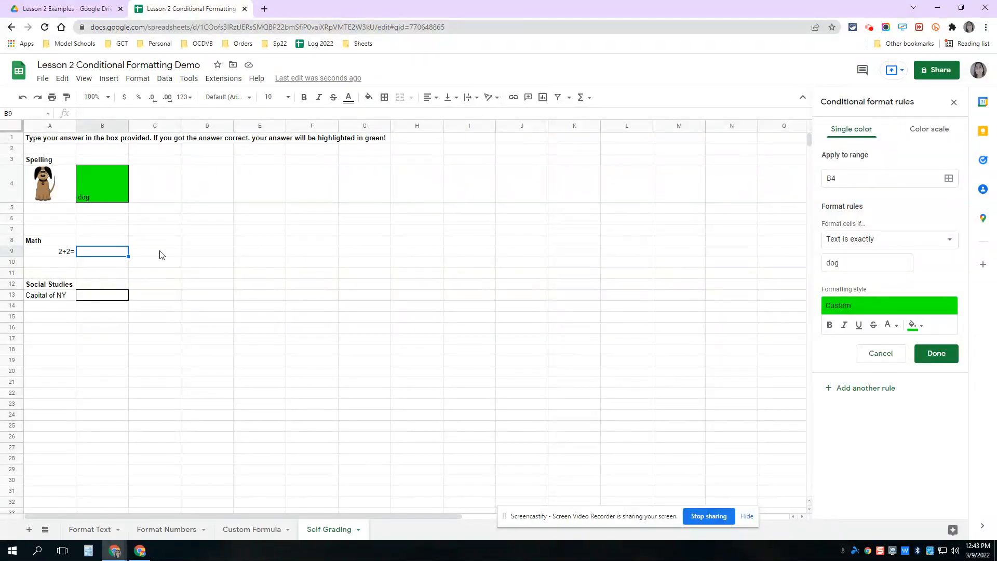
left_click(953, 102)
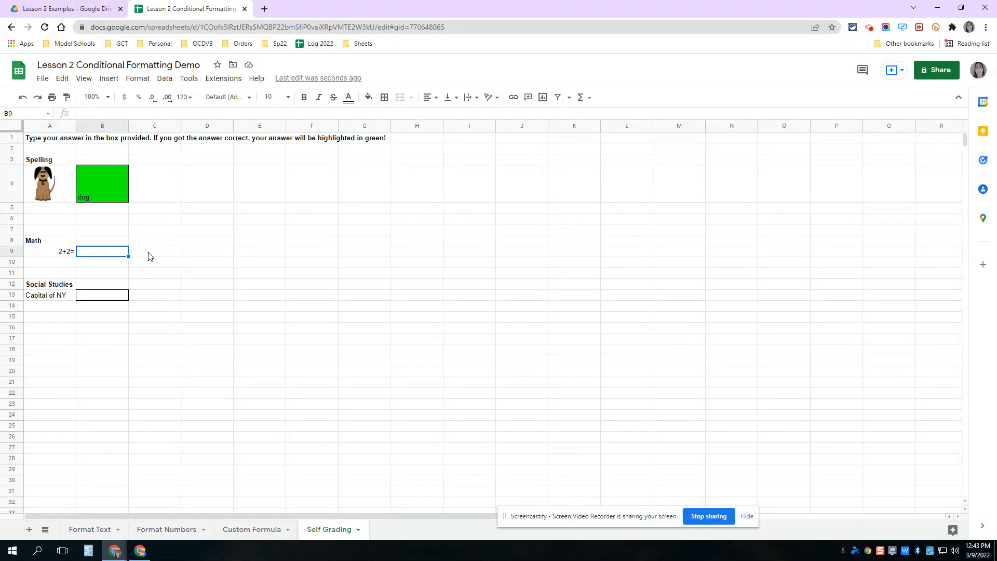
type("5")
key("Tab")
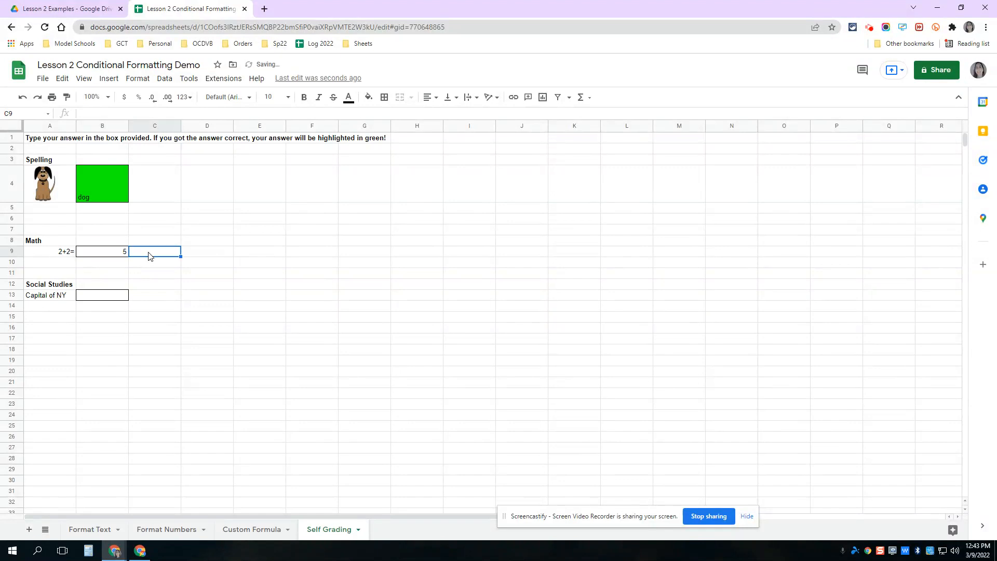
left_click(320, 353)
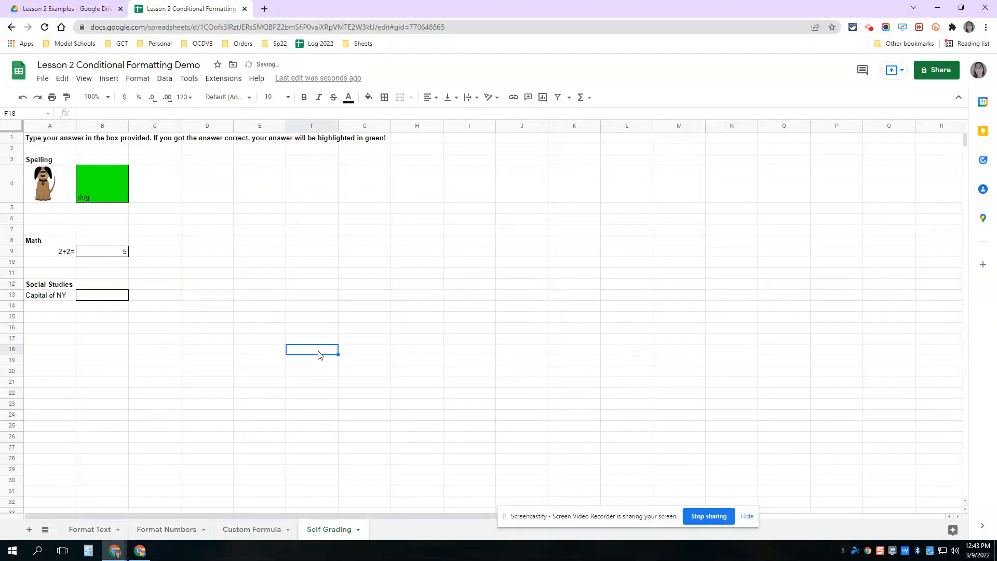
Step: Replace the math answer in B9 with 4
left_click(119, 255)
type("4")
key("Return")
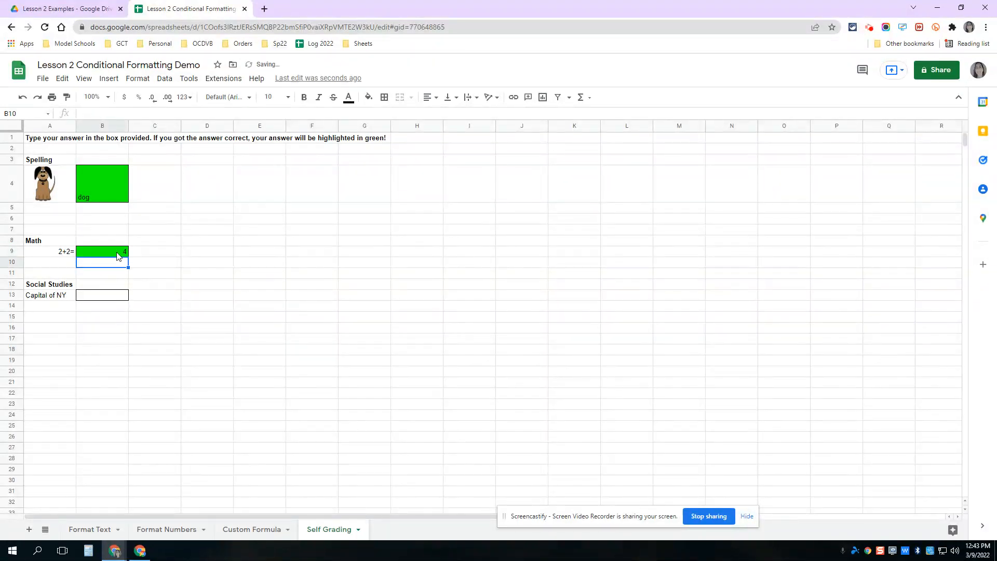
Step: Enter the wrong answer "Saratoga" in the social studies answer box B13 to test its rule
key("Down")
key("Down")
key("Down")
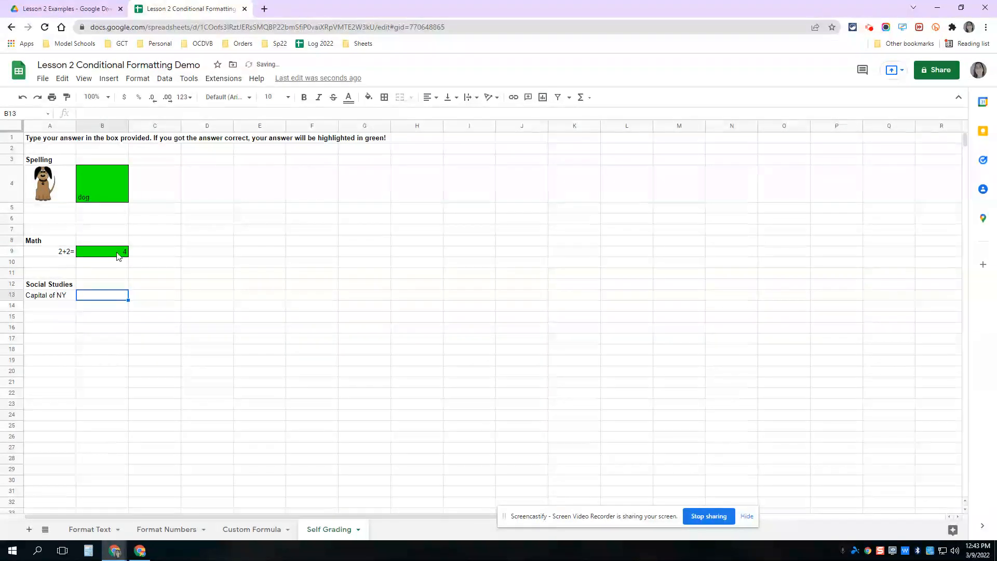
type("Saratoga")
key("Return")
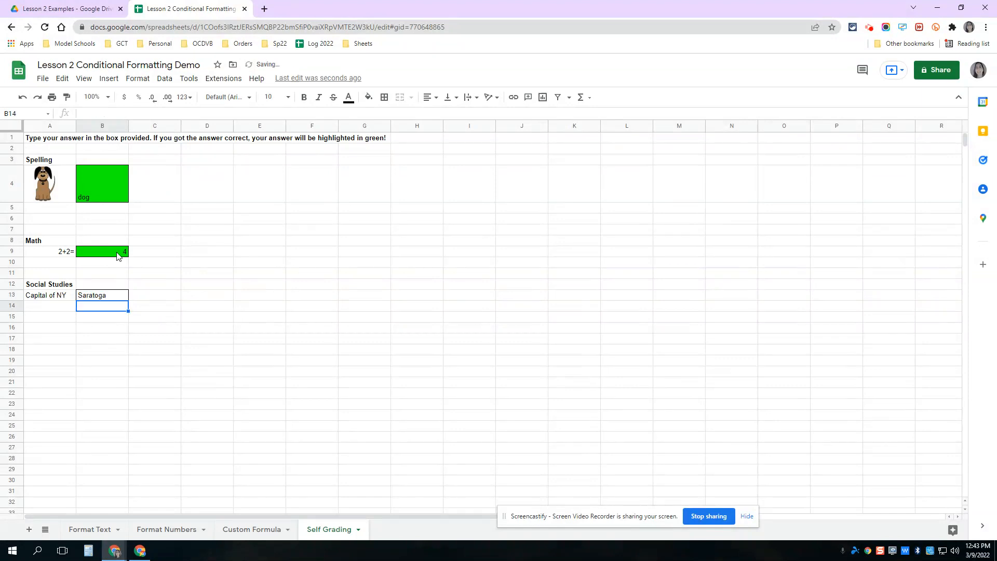
Step: Replace the capital of NY answer in B13 with "Albany"
left_click(95, 297)
type("Al")
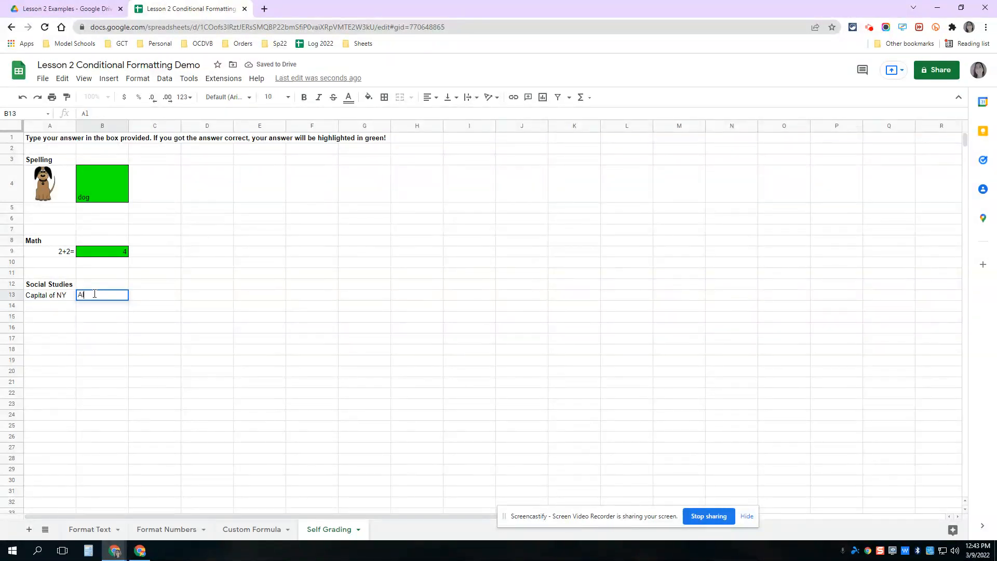
type("bany")
key("Return")
left_click(94, 294)
type("Albany")
left_click(172, 300)
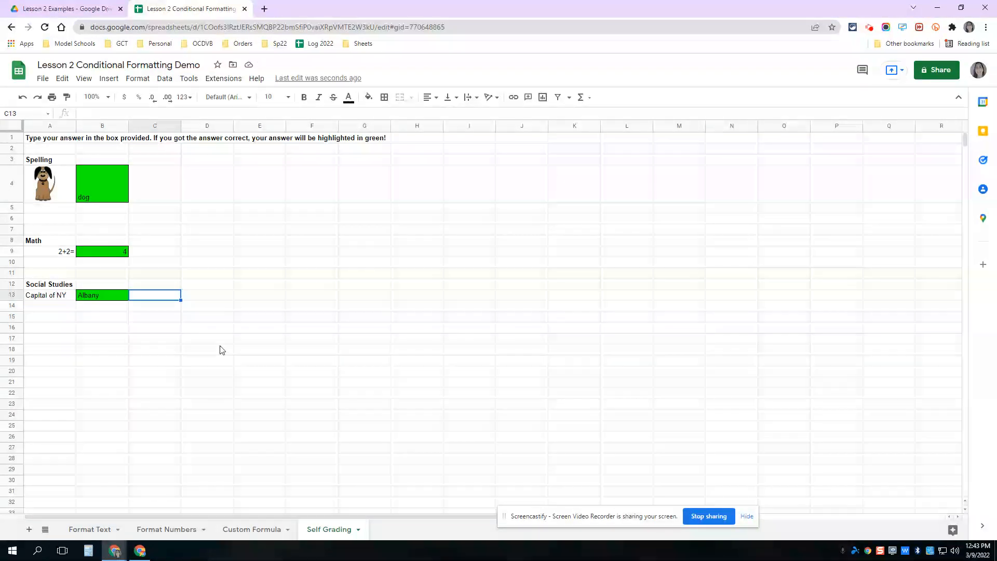
Step: Look back through the Format Text, Format Numbers and Custom Formula sheets, and return to the Self Grading sheet
left_click(93, 531)
left_click(156, 529)
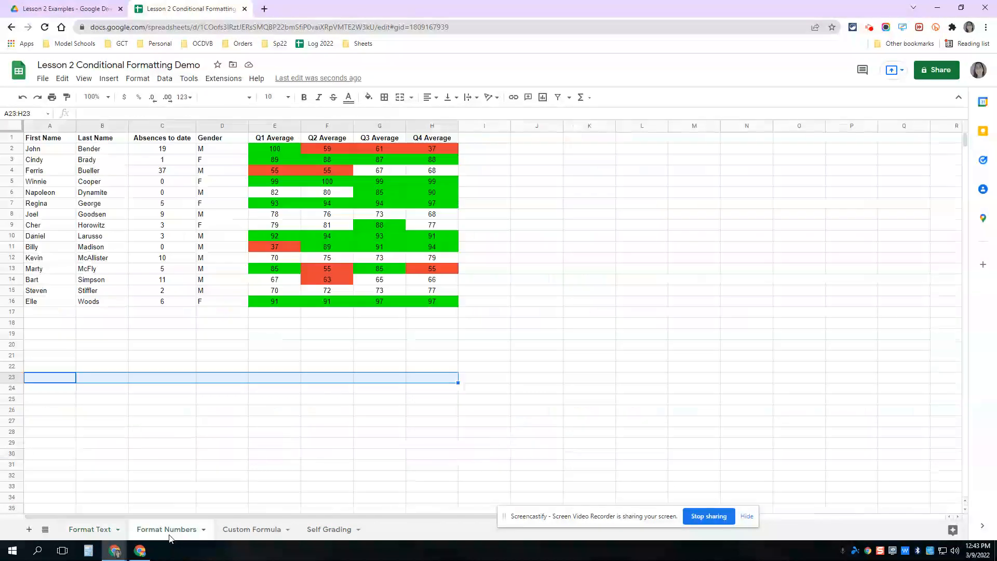
left_click(250, 531)
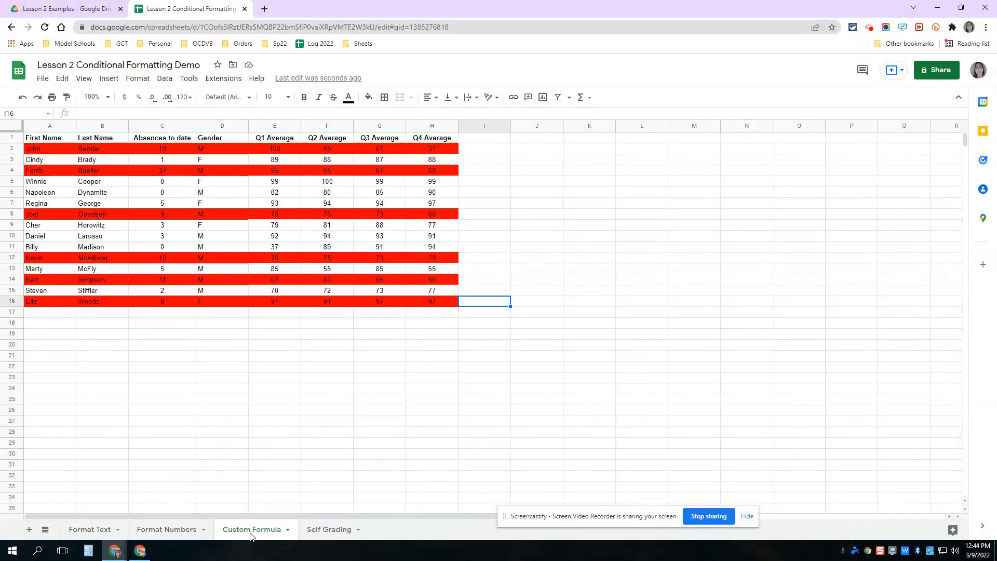
left_click(327, 531)
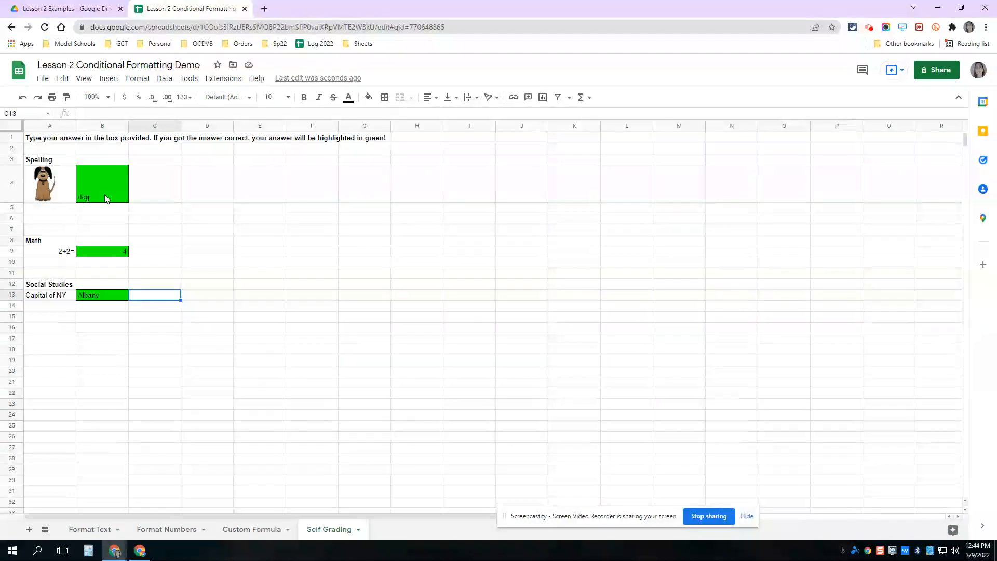